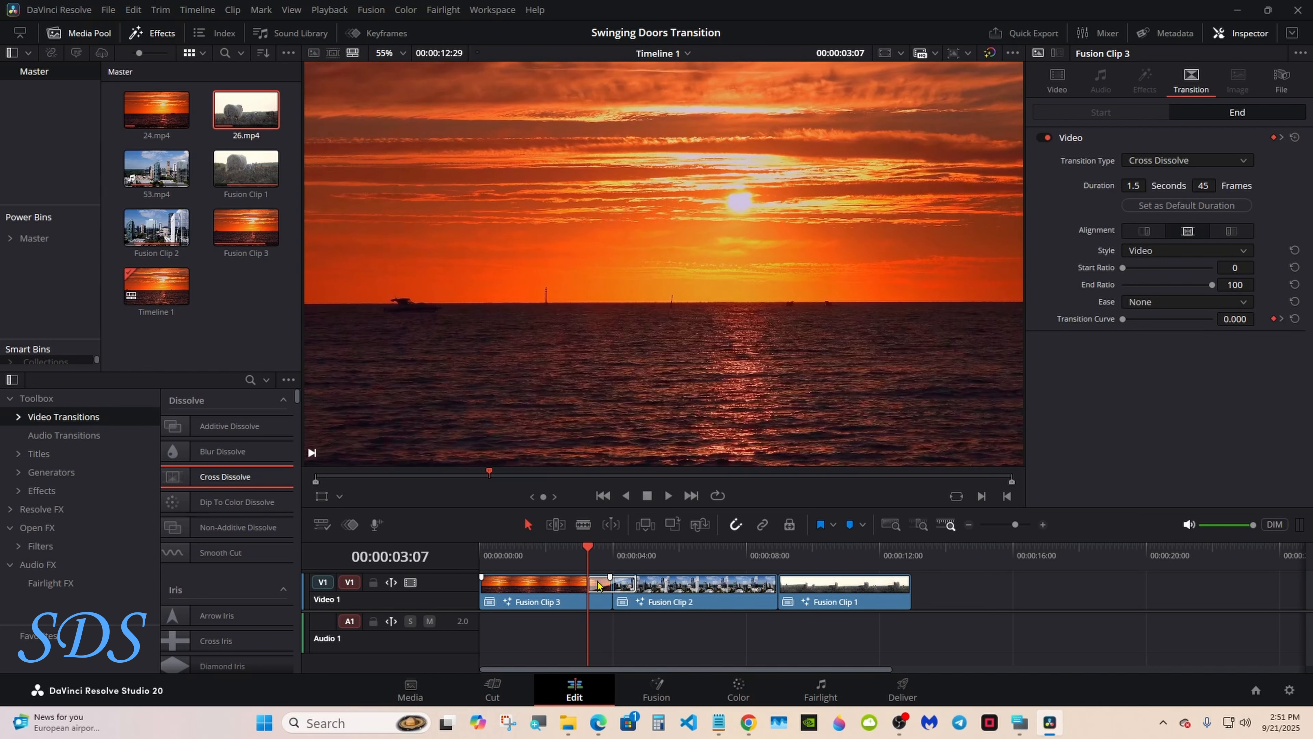
- Convert the cross dissolve between the first two timeline clips to a Fusion Cross Dissolve and open it for Fusion editing
right_click(598, 585)
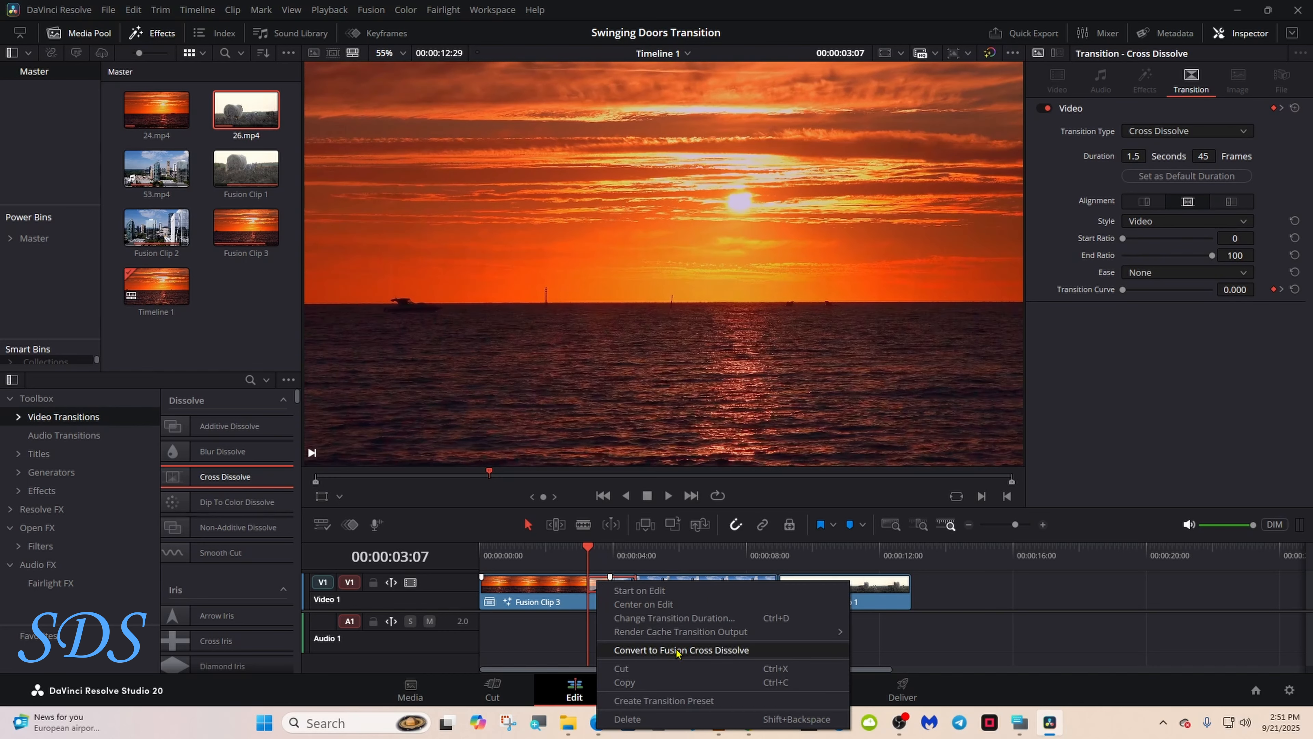
click(677, 651)
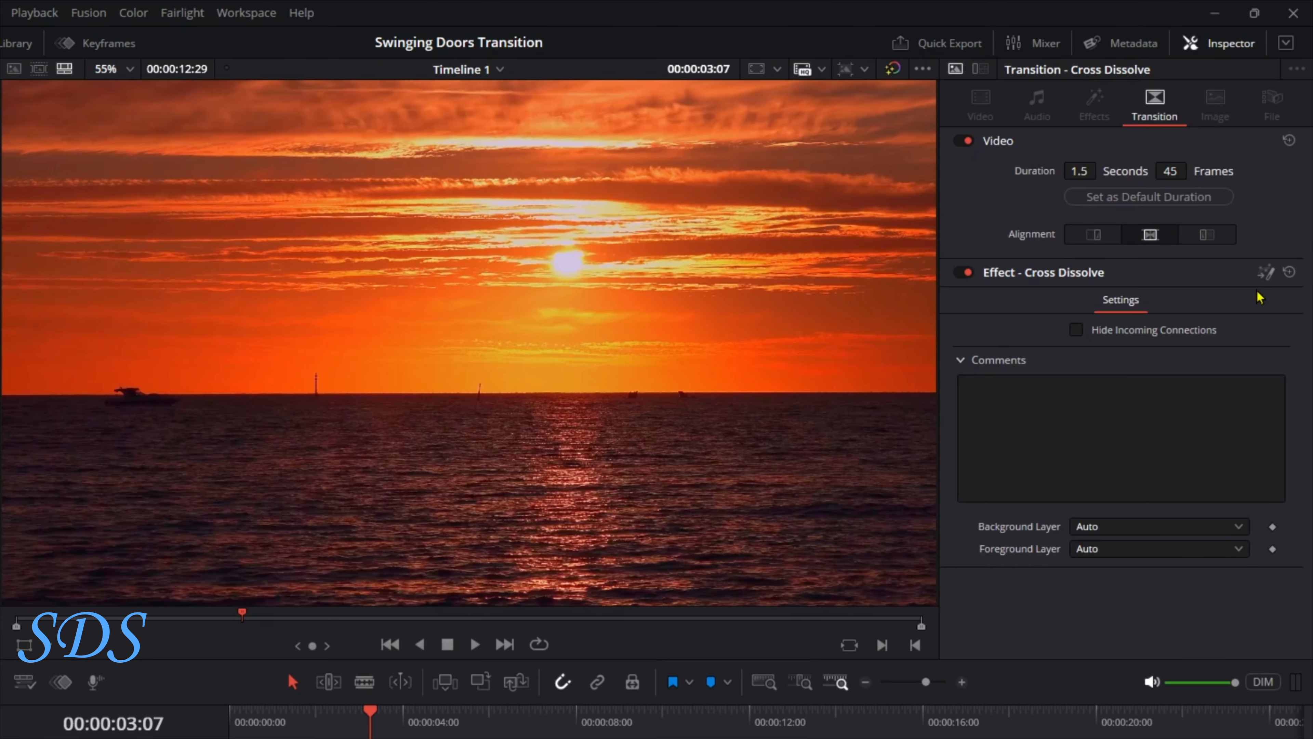
click(1266, 272)
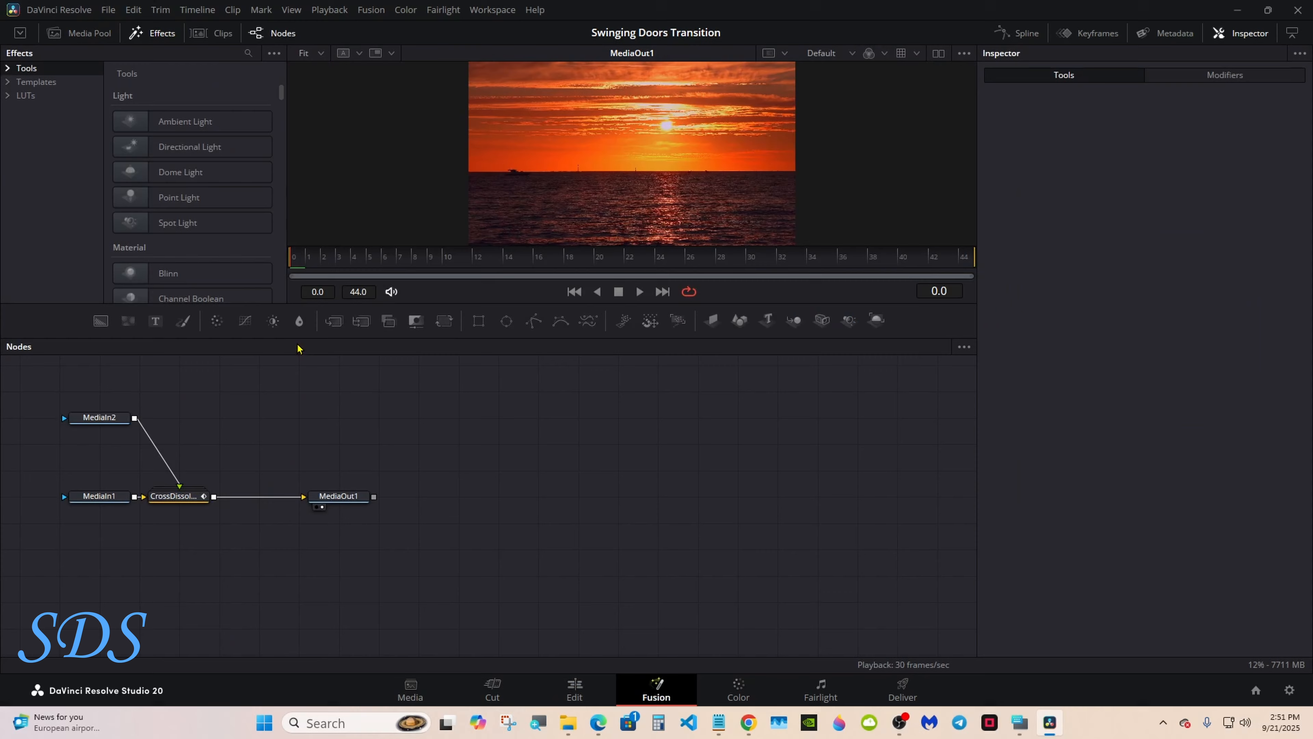
- Enlarge the viewer area and move the whole node group to the middle of the node graph
drag(298, 348, 298, 425)
drag(33, 465, 227, 602)
drag(328, 583, 726, 529)
click(439, 561)
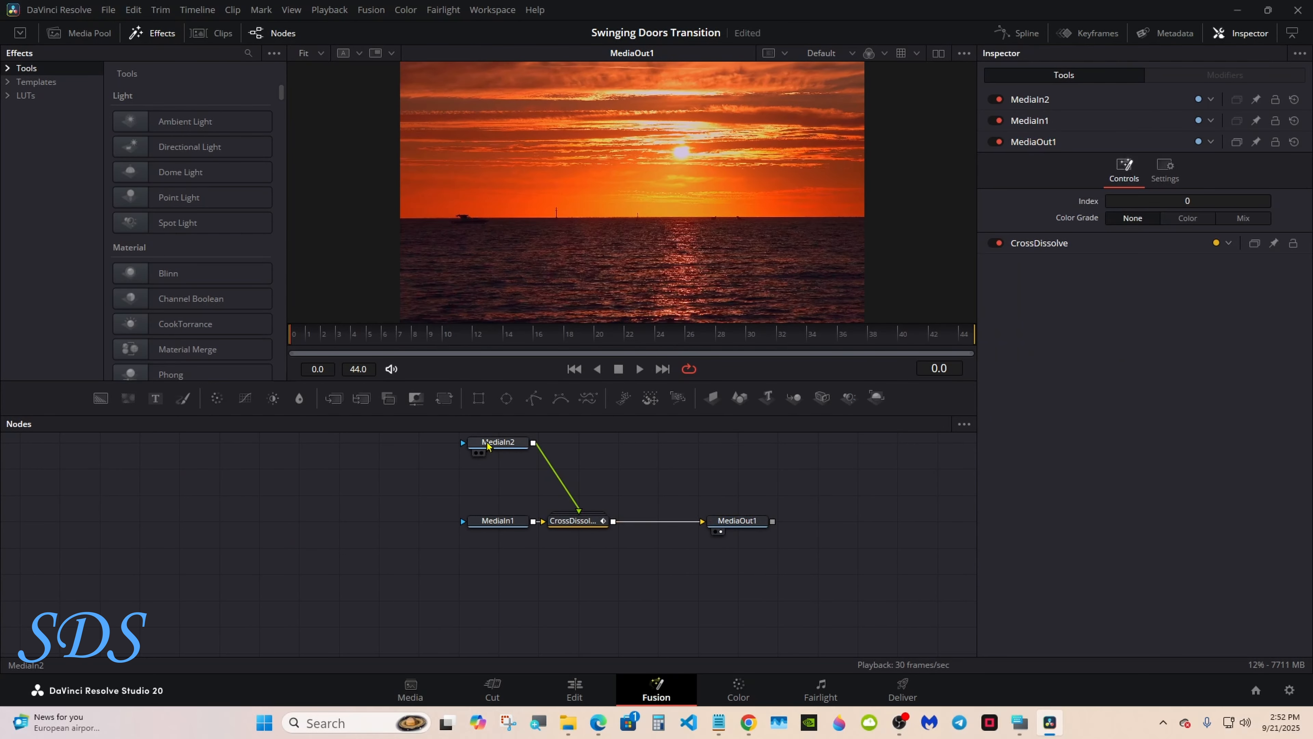
- Spread out the nodes with MediaIn2 below MediaIn1 and MediaOut1 farther right, and delete the CrossDissolve node
drag(484, 444, 362, 635)
drag(497, 522, 377, 497)
drag(571, 520, 571, 494)
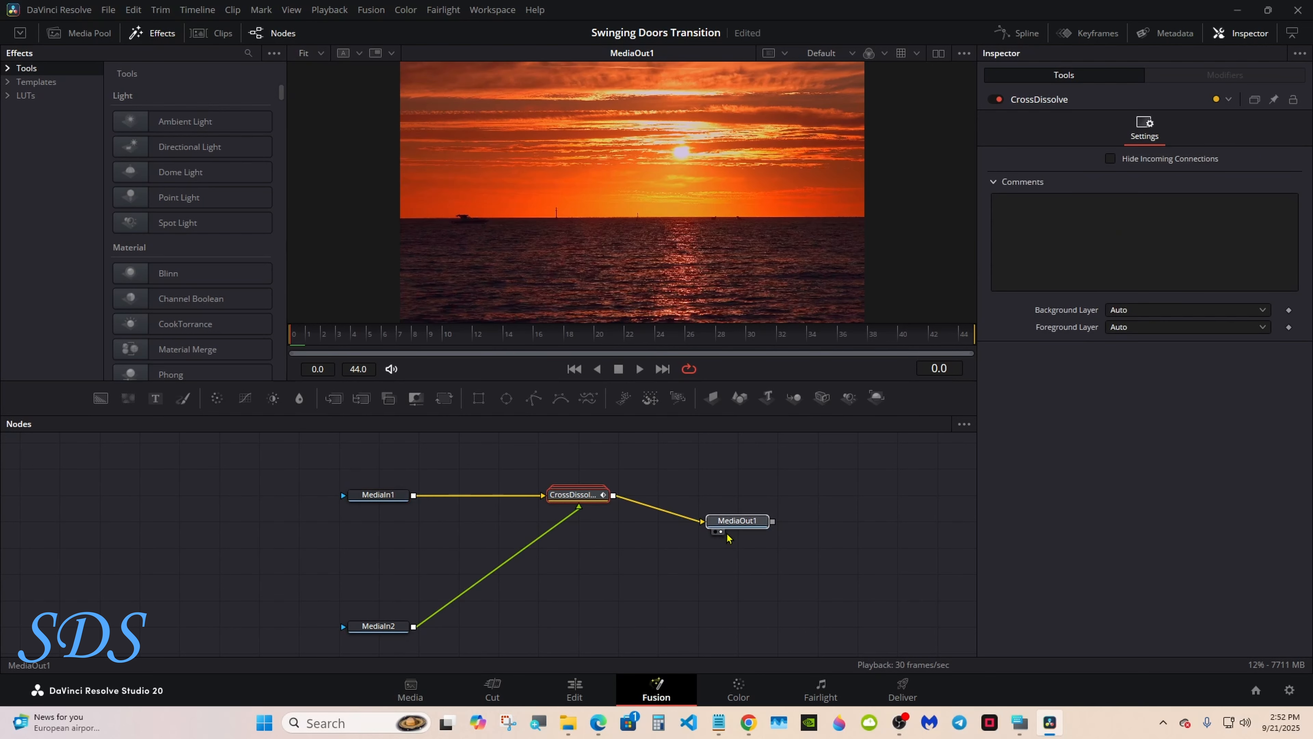
drag(737, 521, 817, 494)
right_click(592, 502)
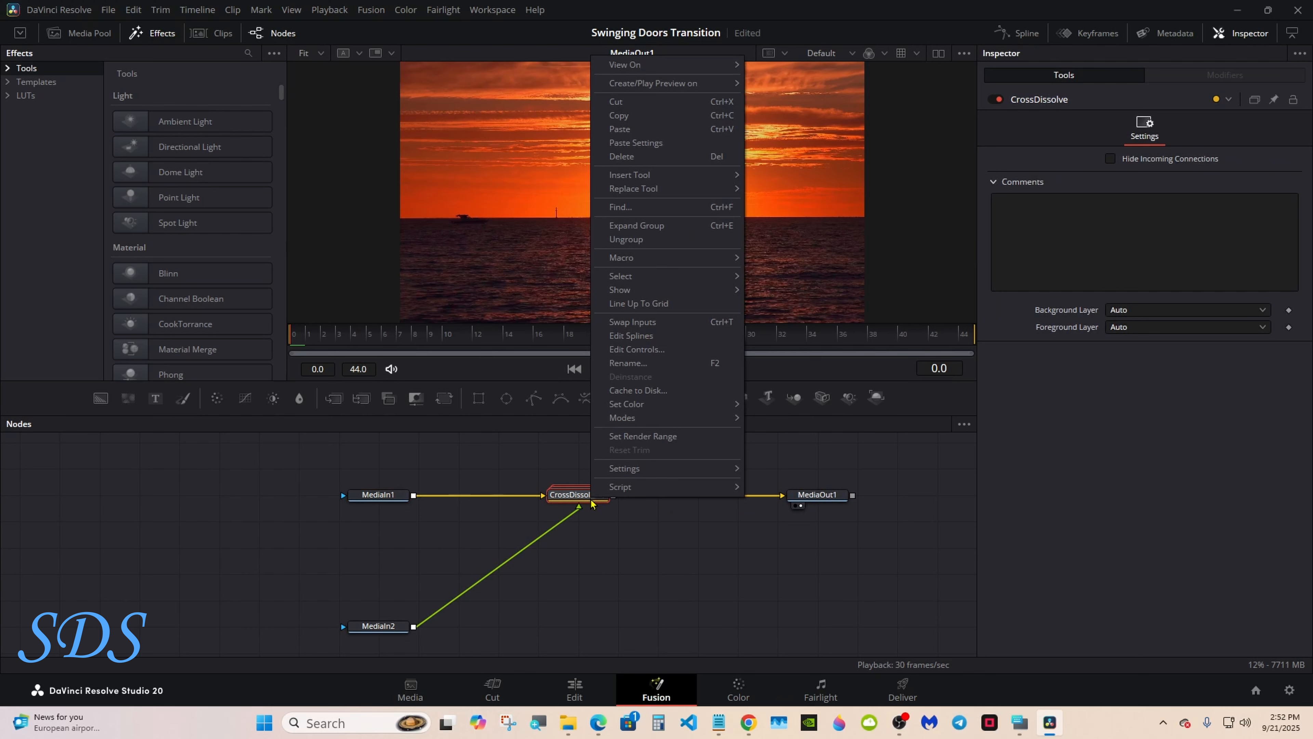
click(622, 156)
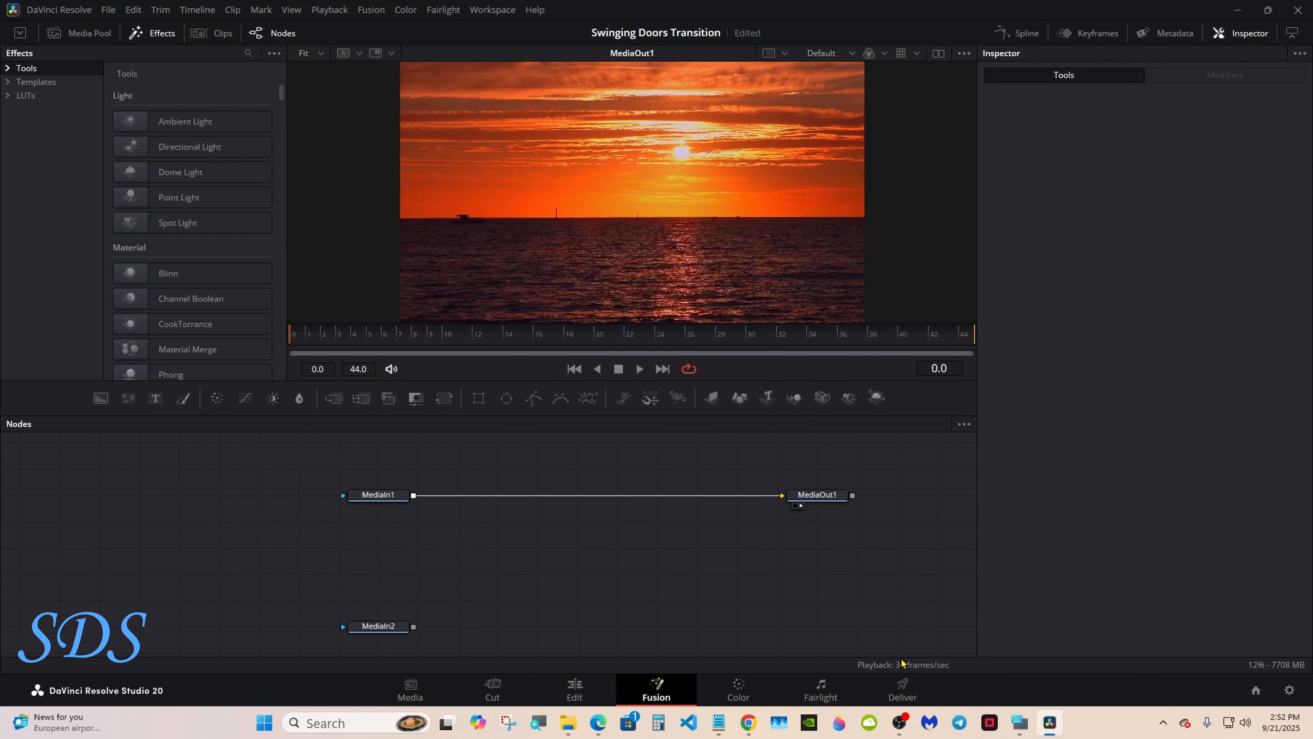
- Add a Matte Control node between MediaIn1 and MediaOut1
click(1019, 723)
drag(1014, 400, 983, 505)
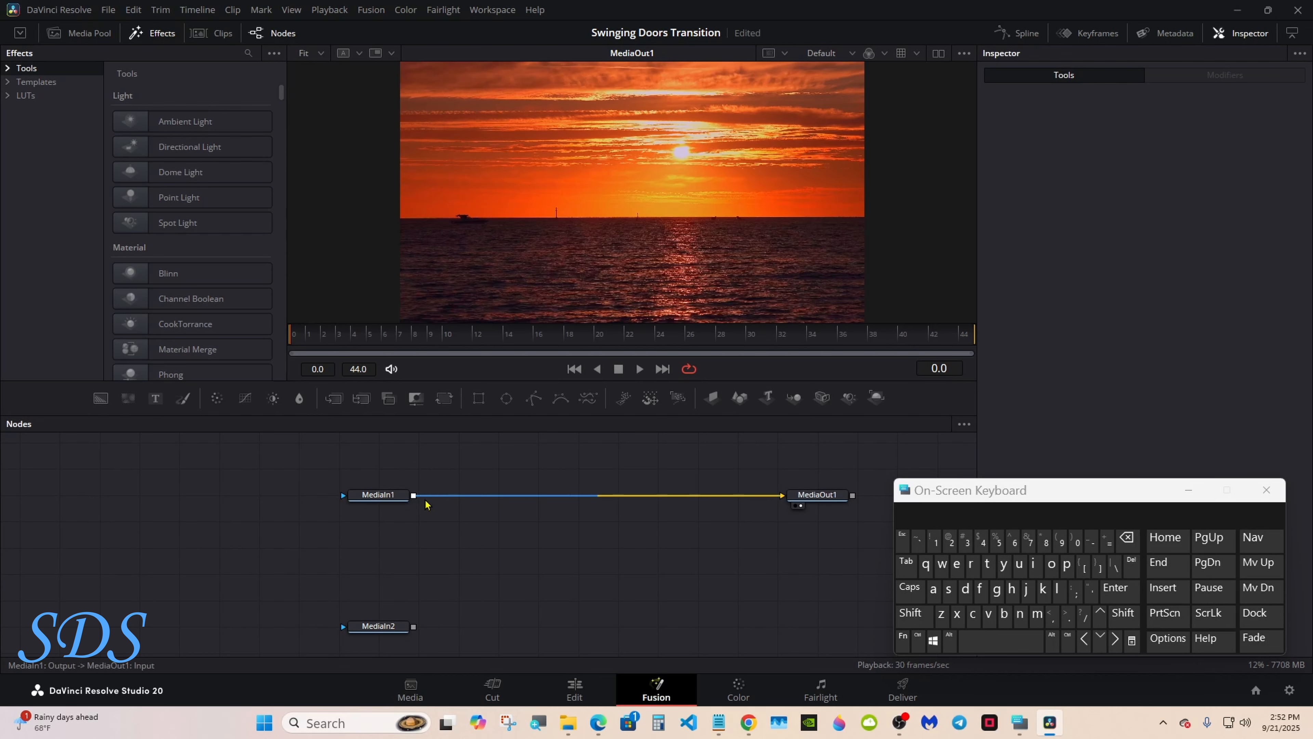
click(379, 495)
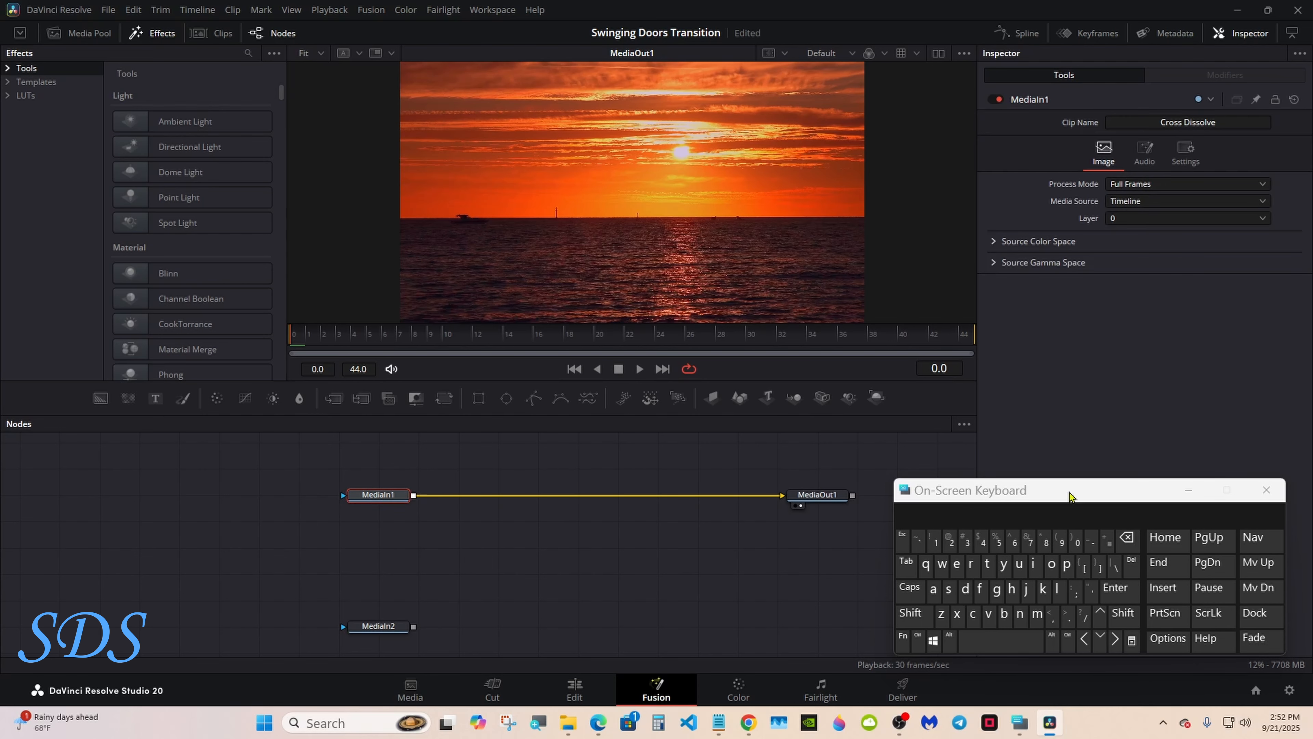
click(1188, 490)
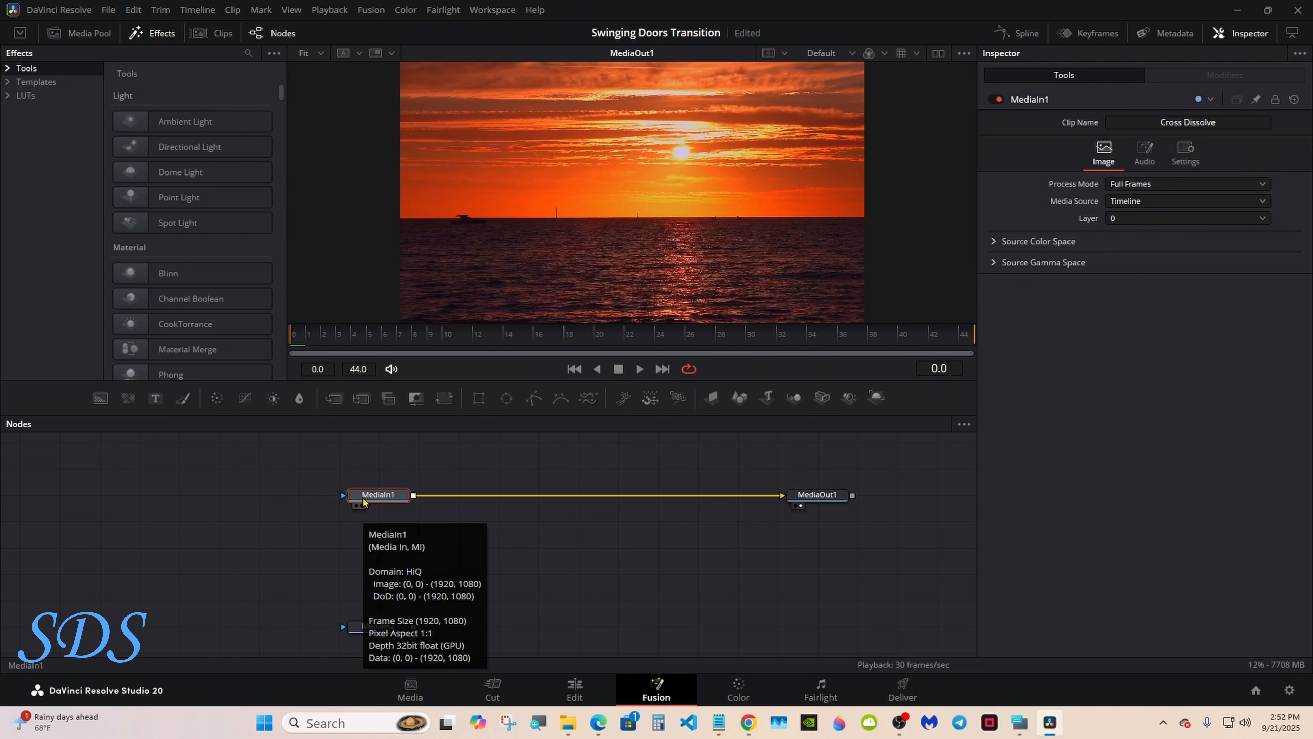
click(419, 403)
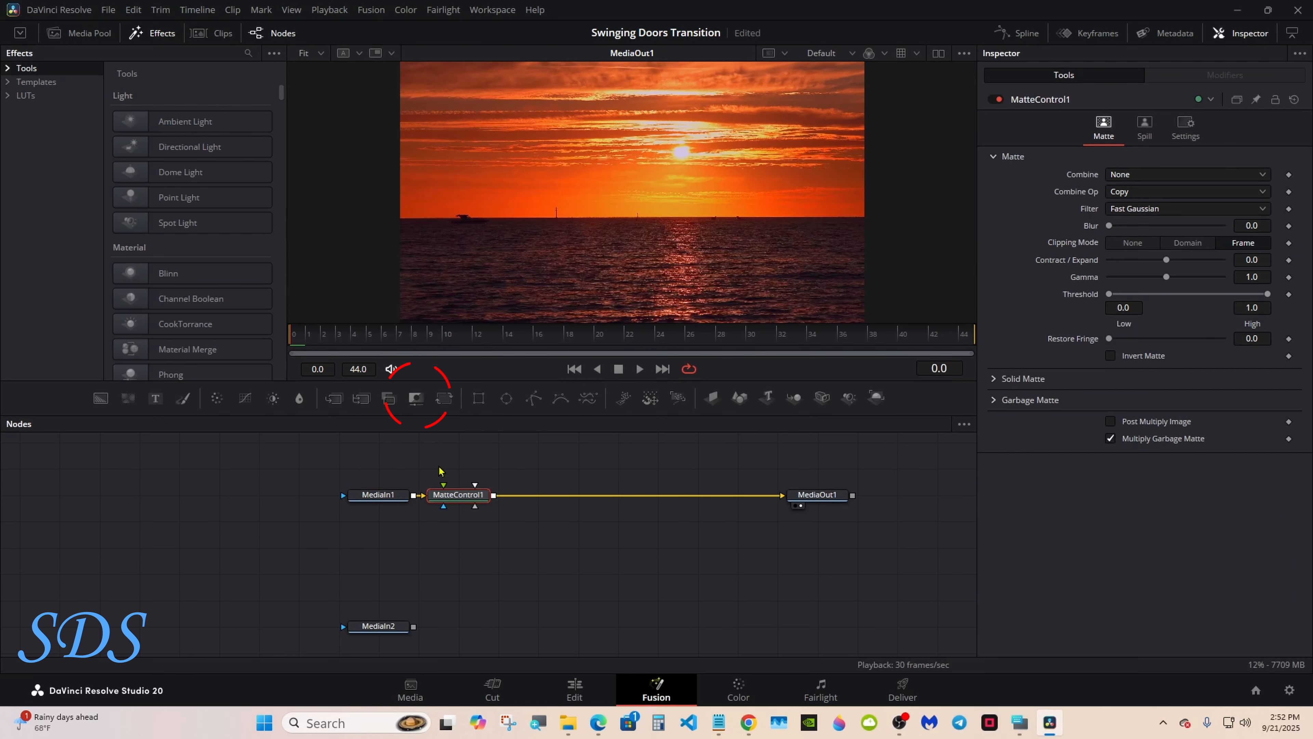
- Add a Rectangle mask and connect it to MatteControl1 as its Garbage Matte
click(478, 406)
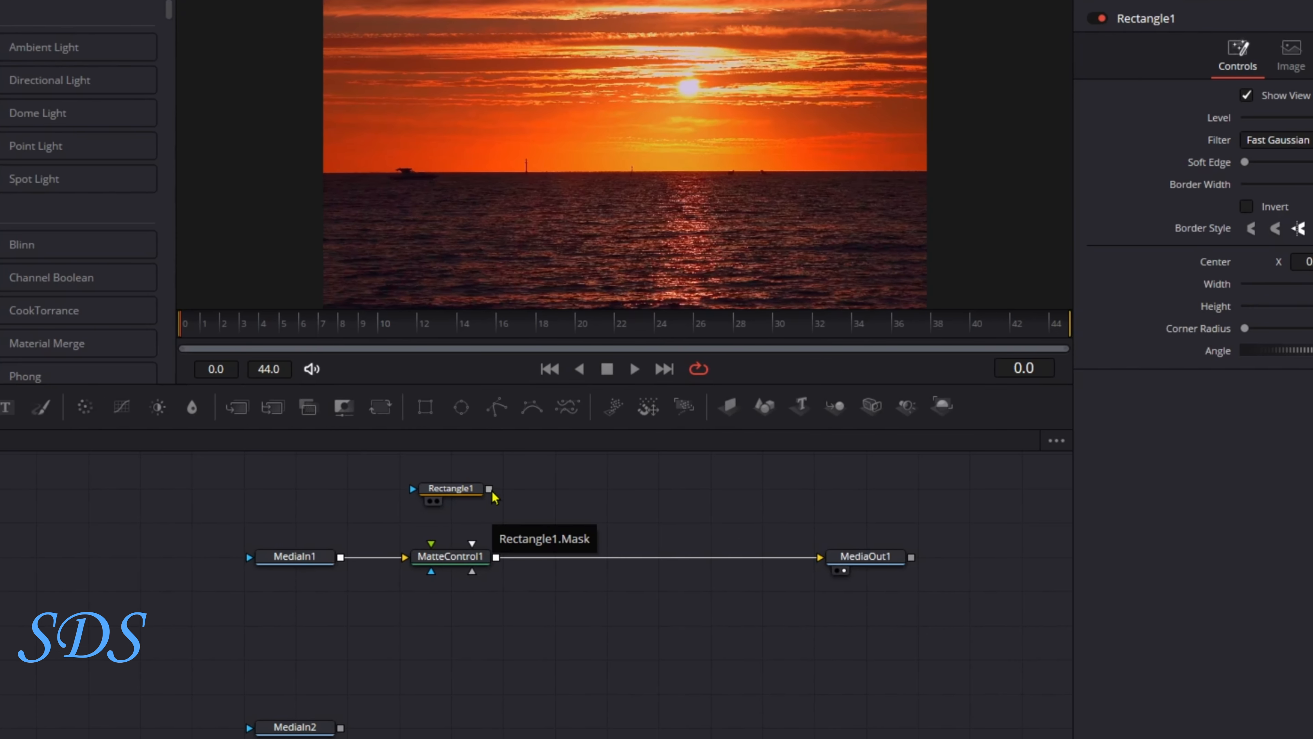
drag(492, 492, 451, 565)
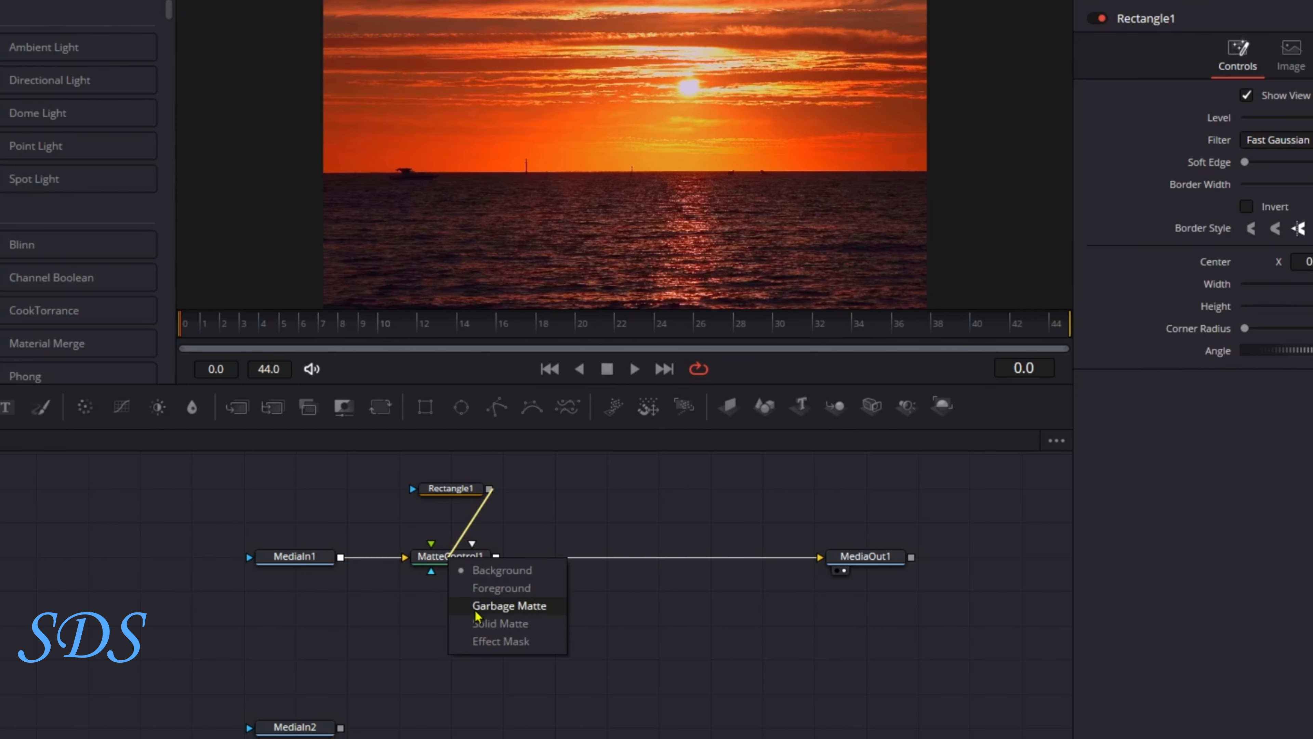
click(506, 611)
- Set the Rectangle1 mask's height to 1.0 and its center X to 0.25
click(452, 489)
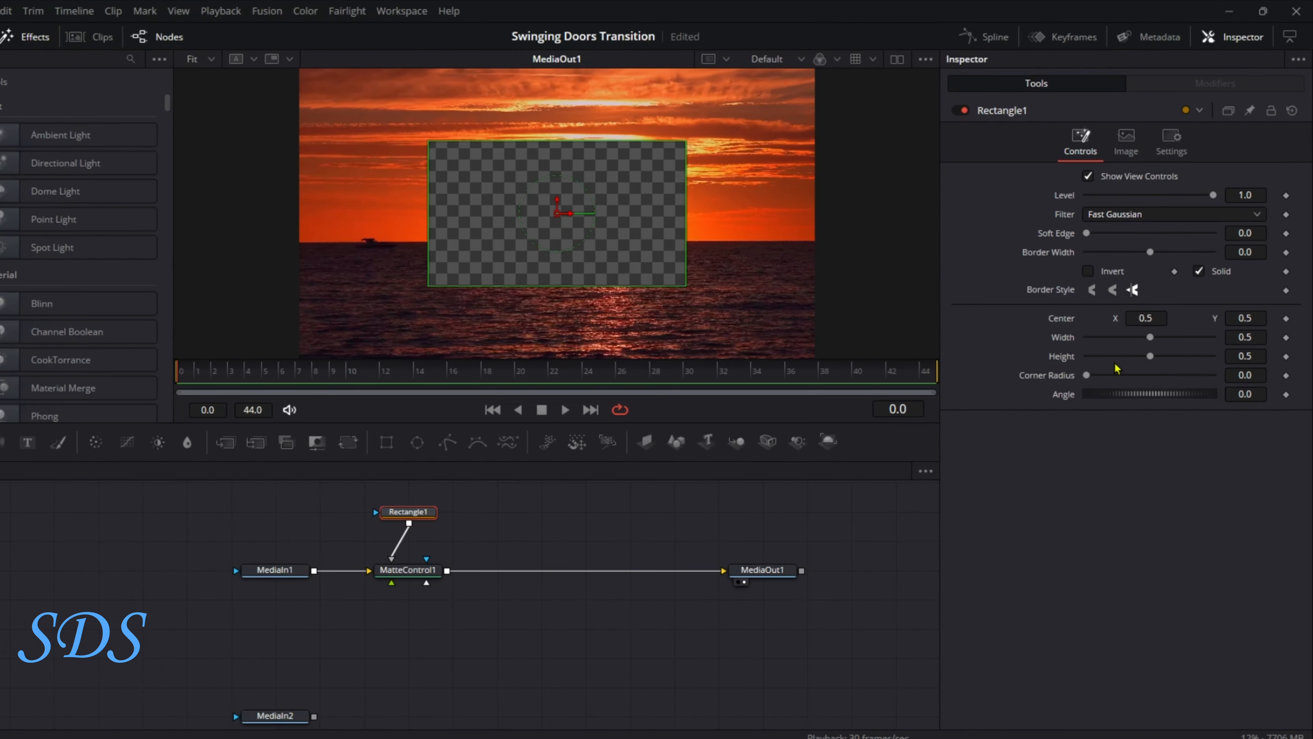
drag(1149, 356, 1256, 354)
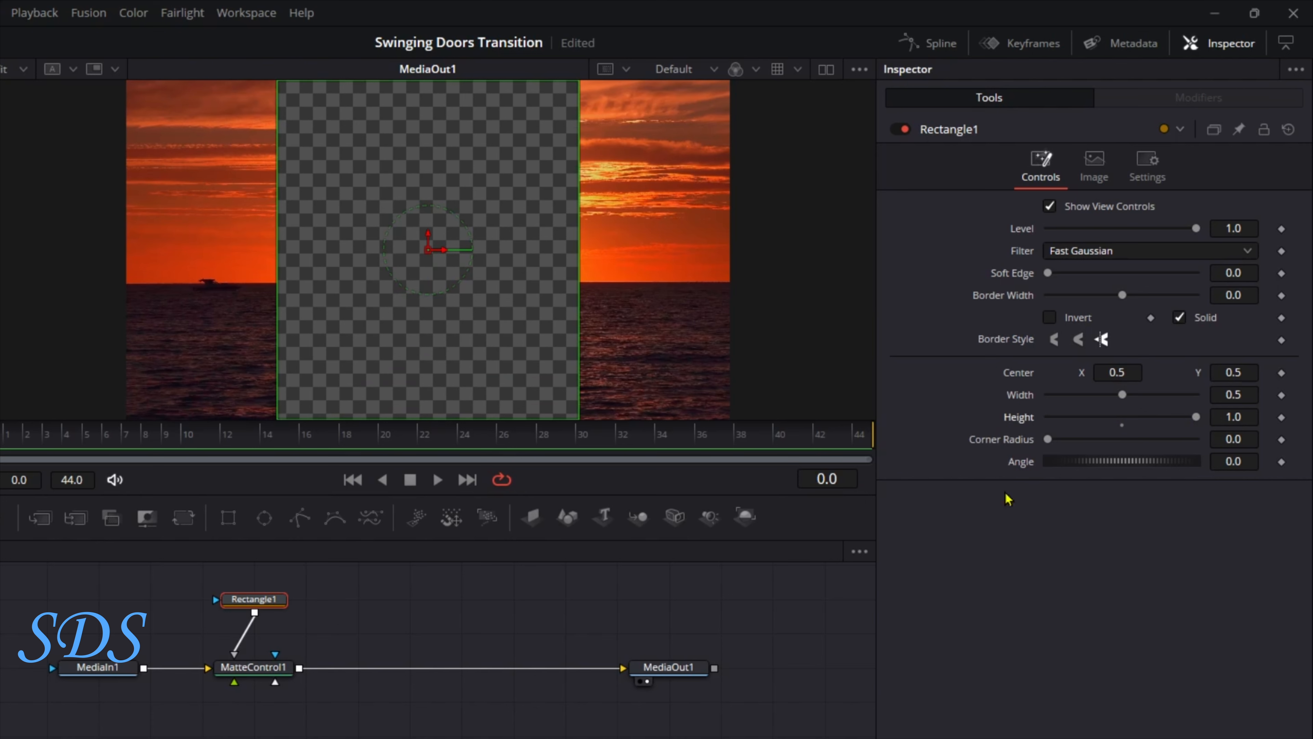
key(ctrl+super+o)
drag(1118, 372, 1076, 372)
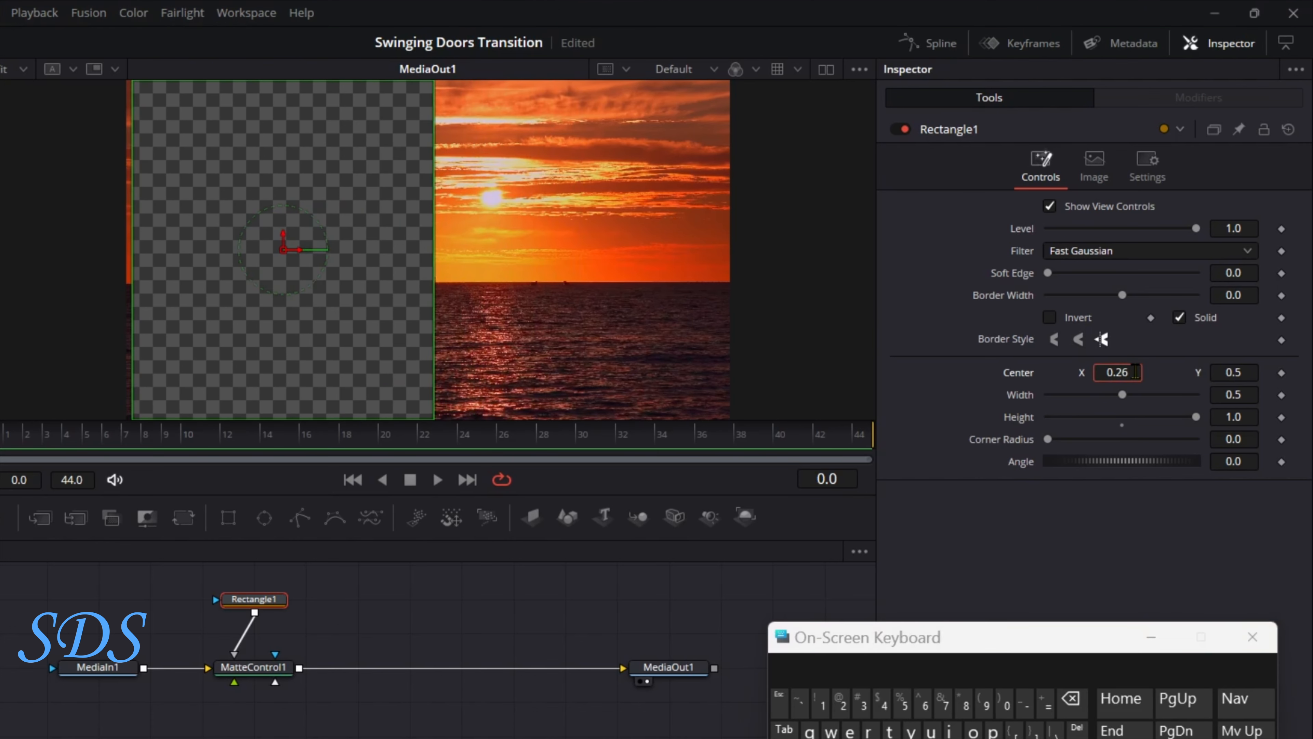
click(1072, 701)
click(902, 704)
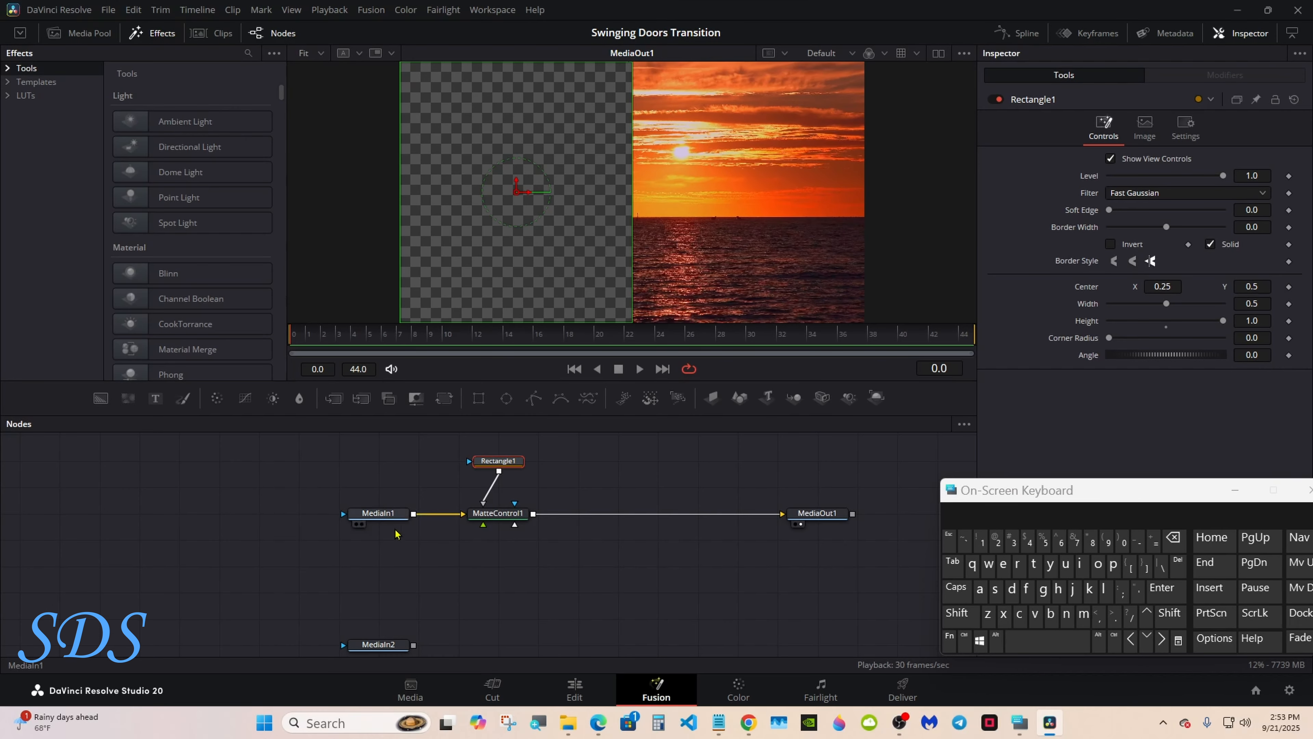
- Shift MediaIn1 left, place a second Matte Control below MatteControl1, and feed it from MediaIn1
drag(103, 680, 0, 681)
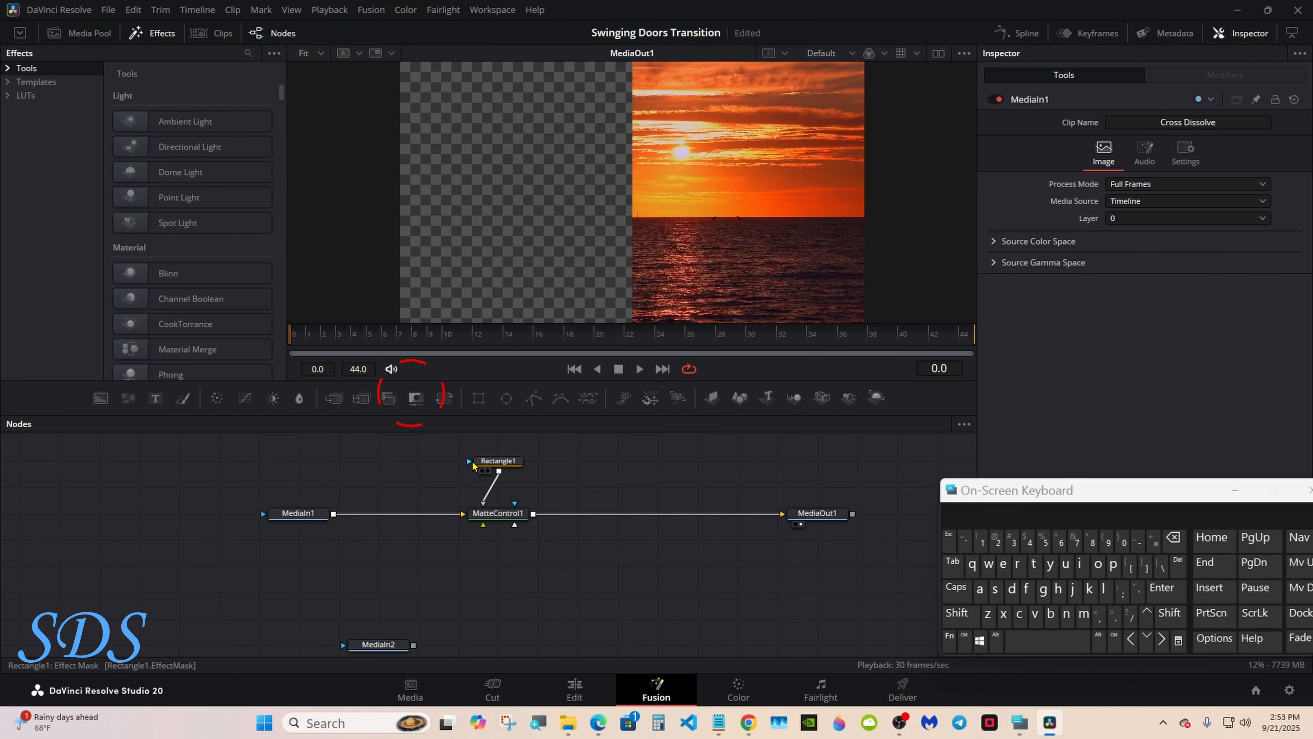
drag(416, 401, 498, 569)
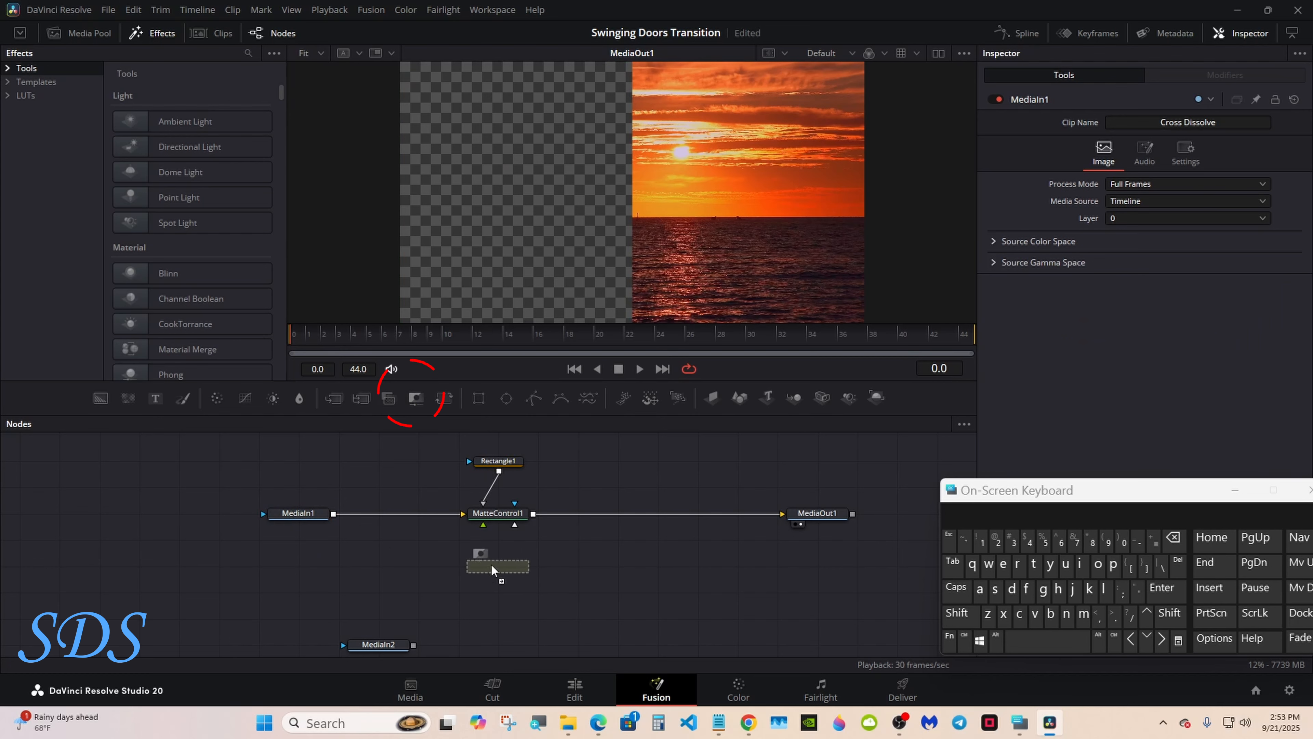
drag(334, 518, 472, 571)
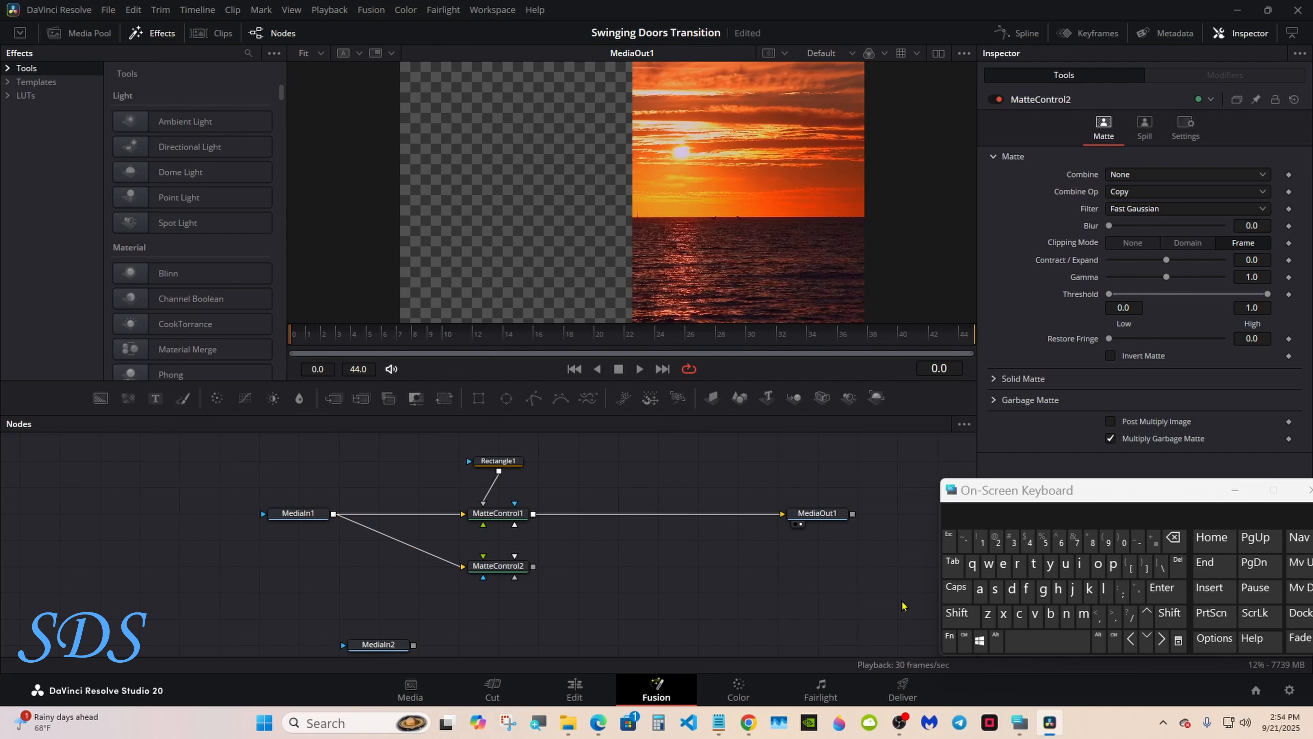
- Insert a pipe router after MediaIn1 that feeds both Matte Control nodes, and move MediaIn1 farther left
click(998, 641)
click(399, 515)
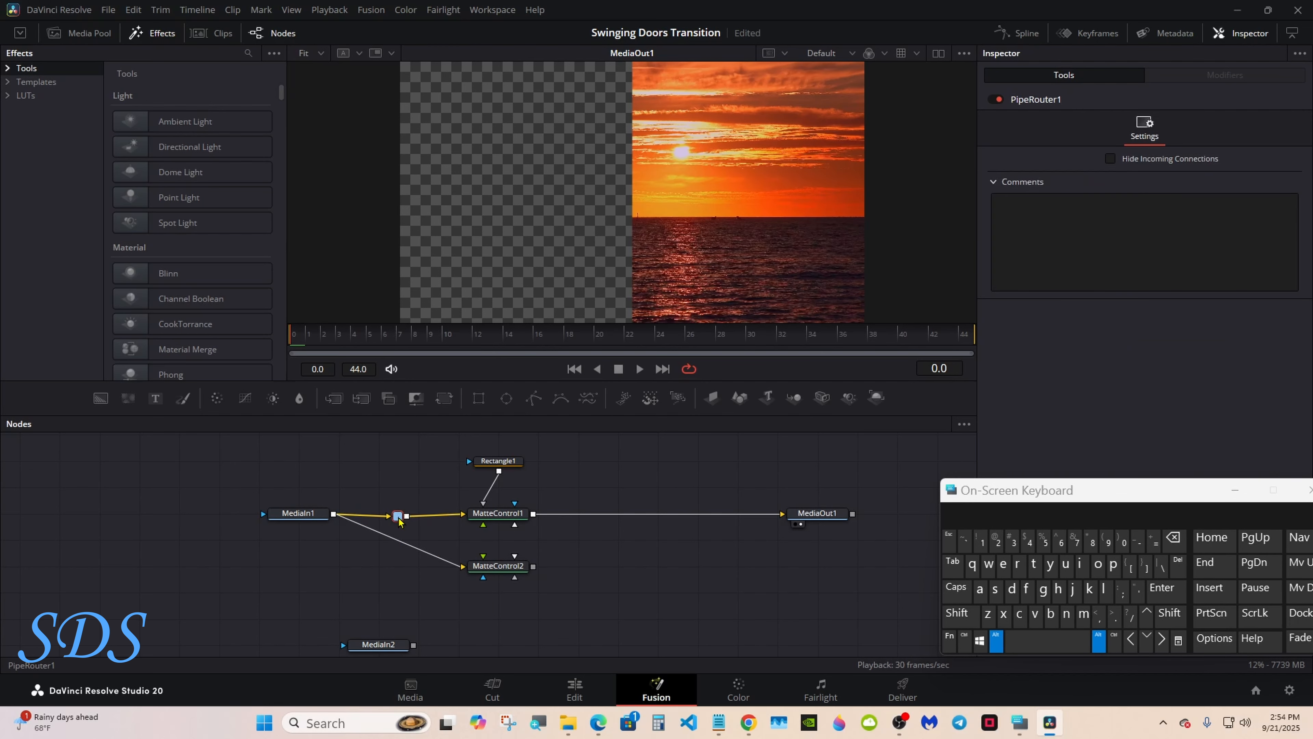
click(993, 639)
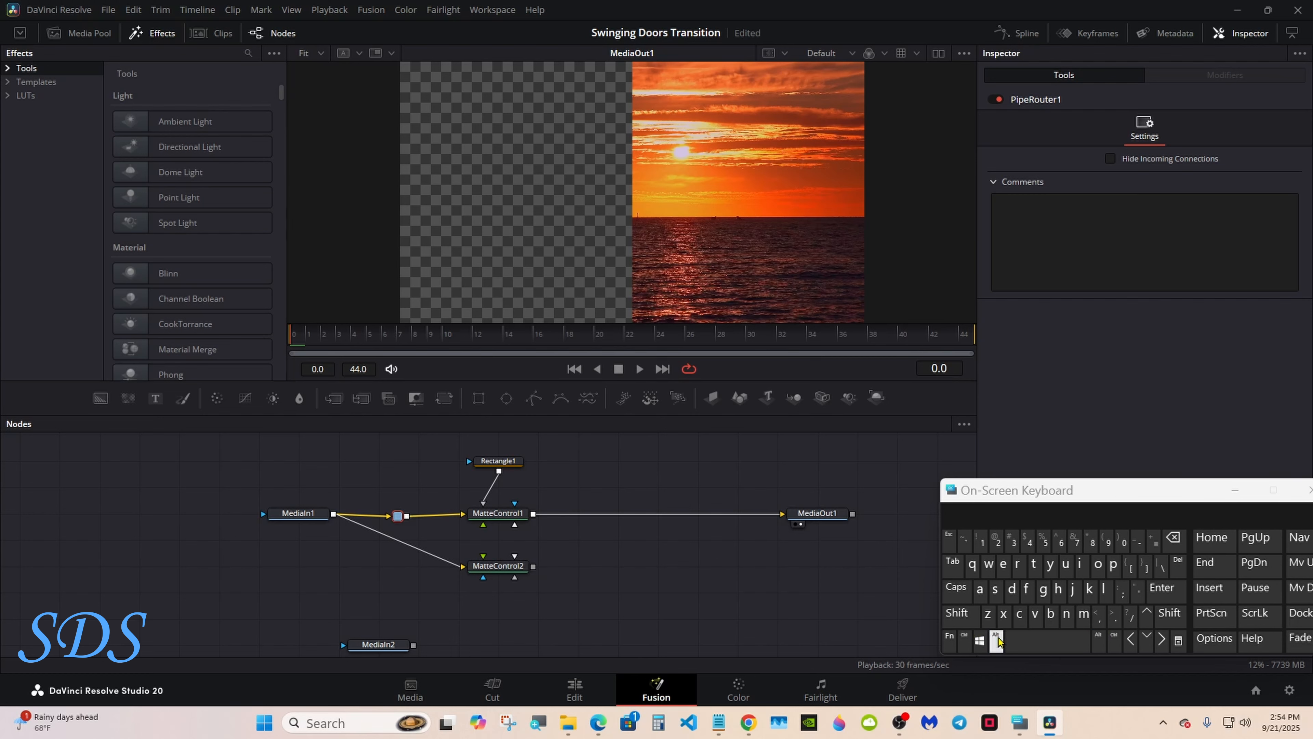
drag(398, 518, 464, 571)
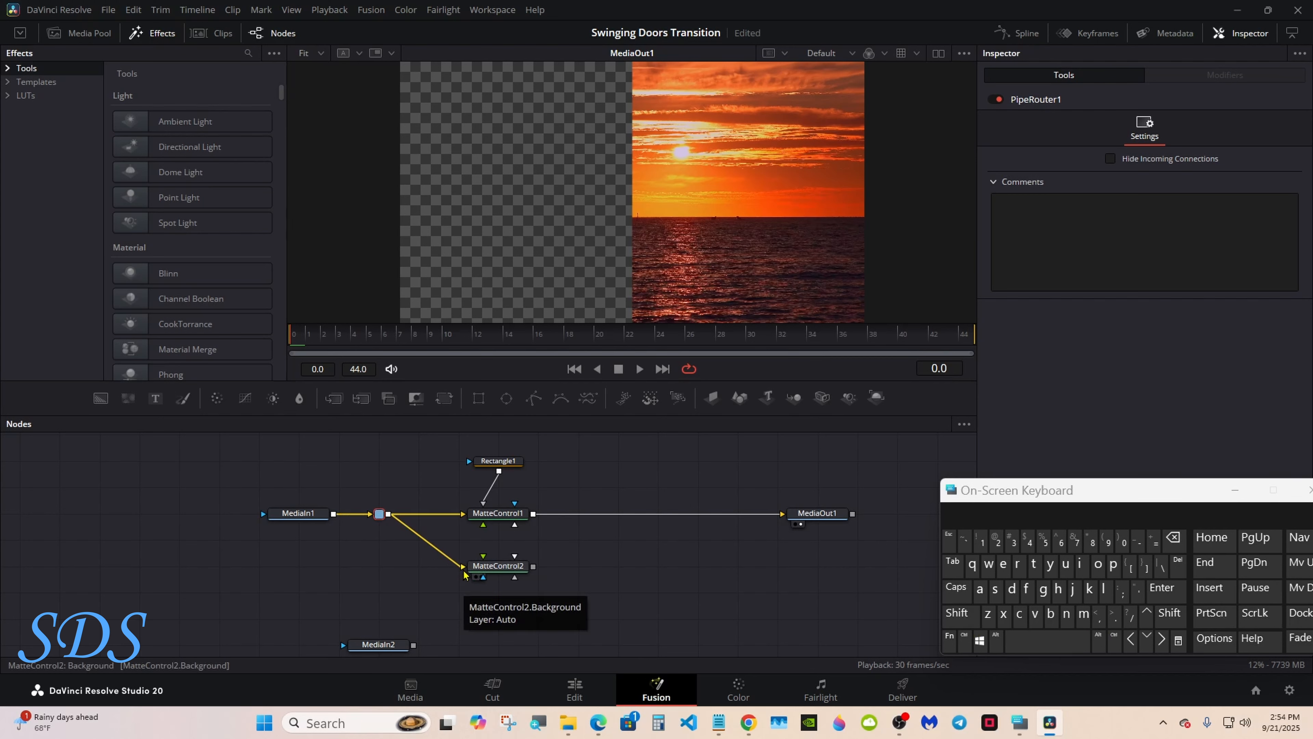
drag(298, 512, 258, 513)
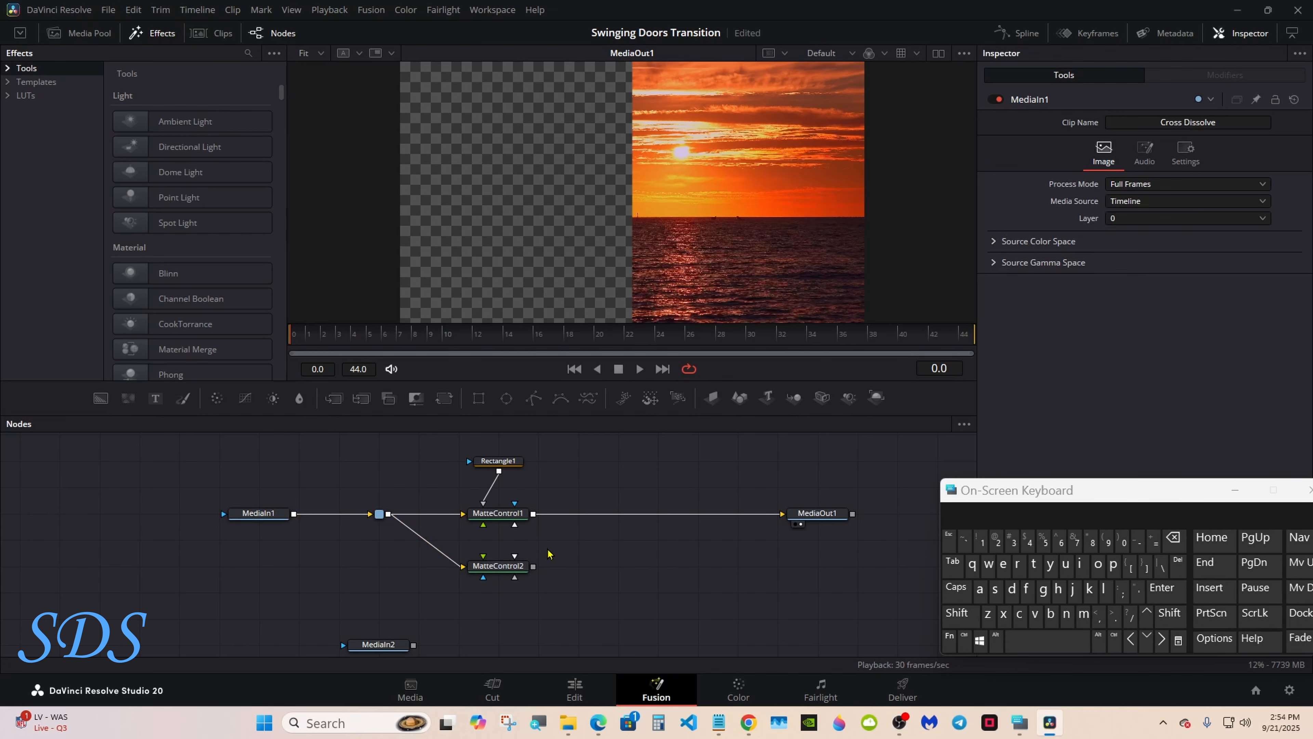
- Add a second Rectangle mask below MatteControl2 and connect it as that node's Garbage Matte
click(484, 409)
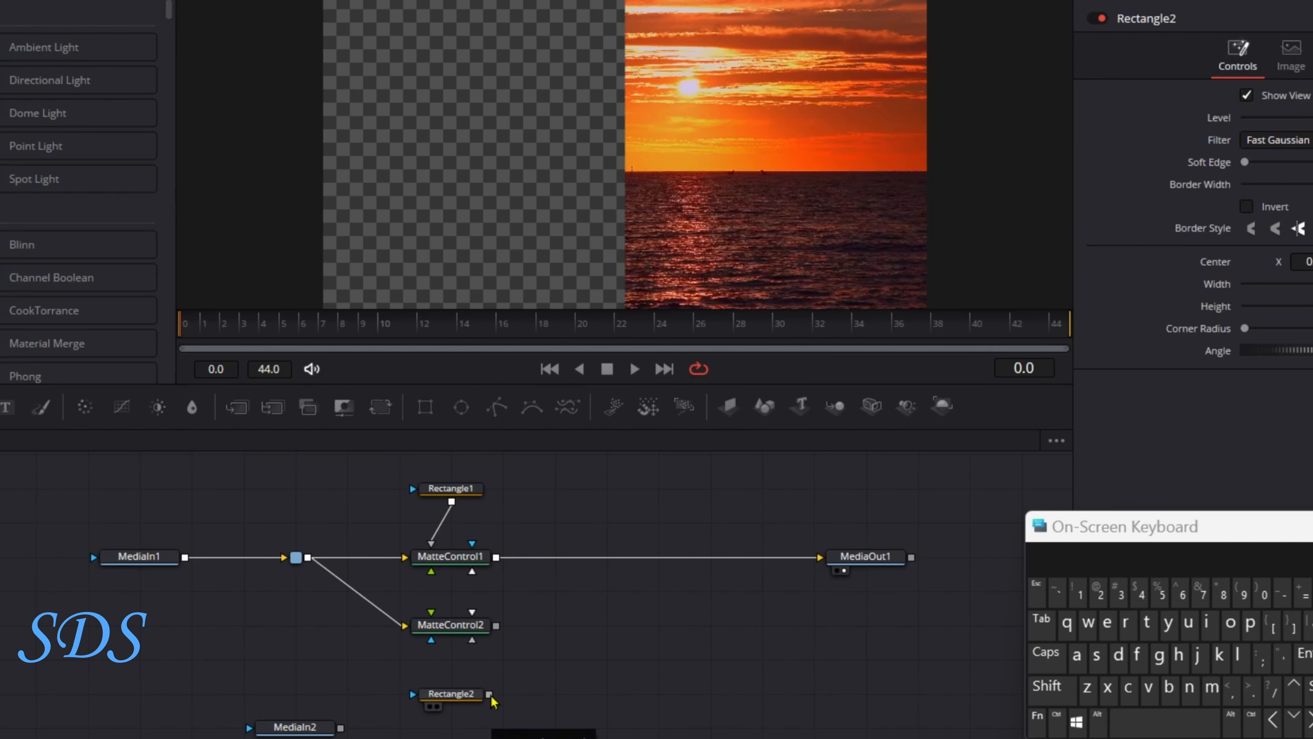
drag(490, 697, 476, 631)
click(504, 667)
- Set the Rectangle2 mask's height to 1.0 and its center X to 0.75
click(439, 699)
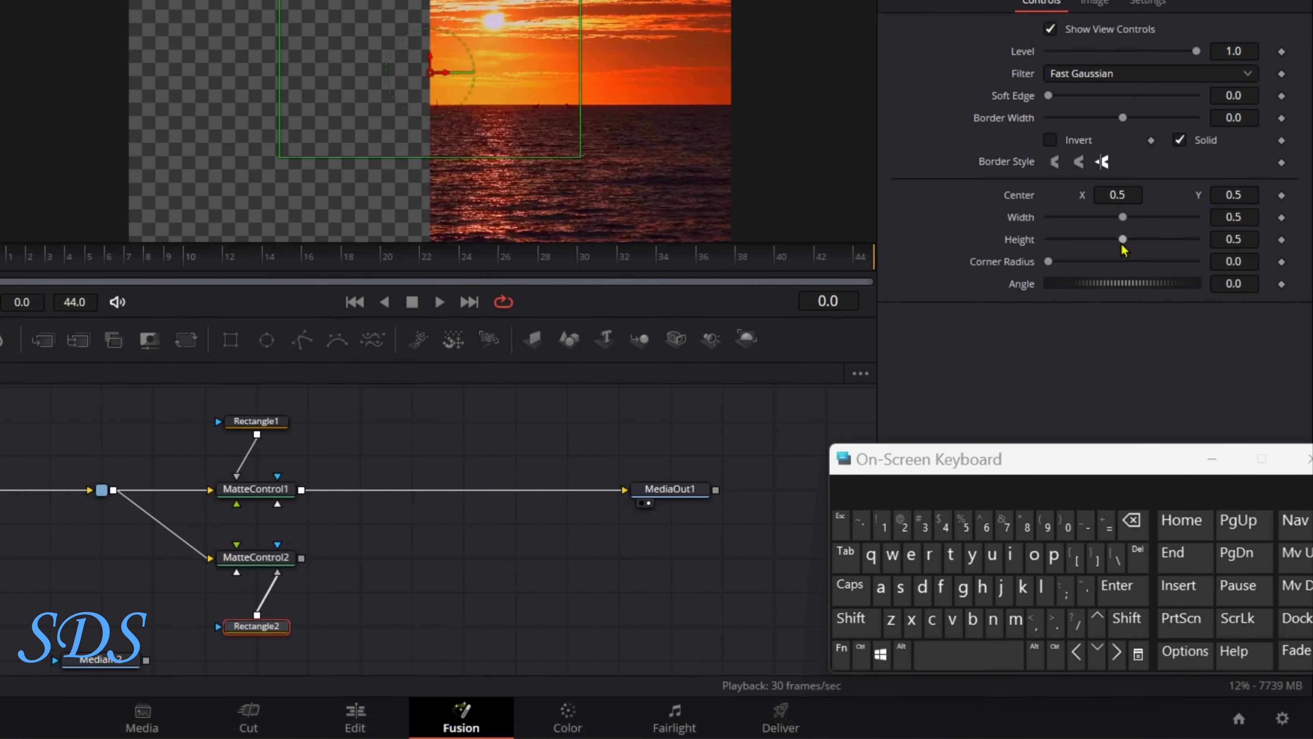
drag(1122, 246, 1218, 245)
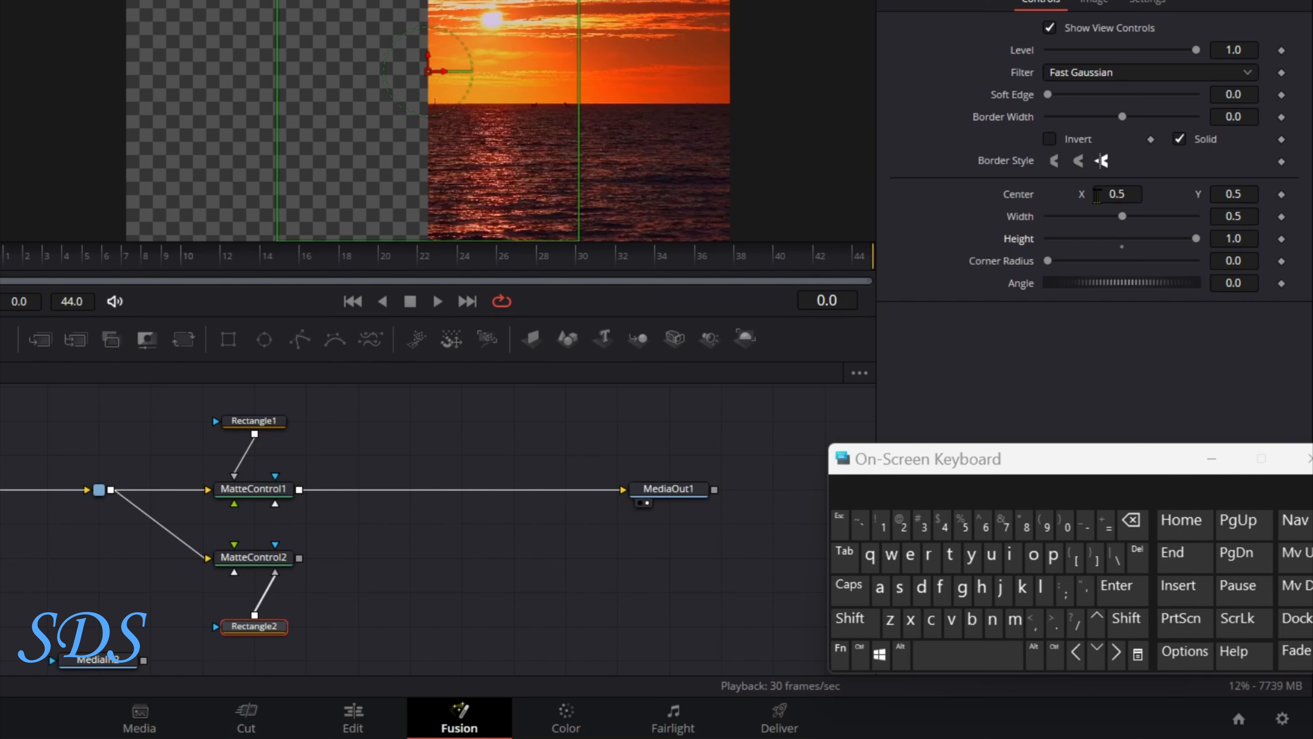
drag(1103, 194, 1105, 194)
click(1105, 194)
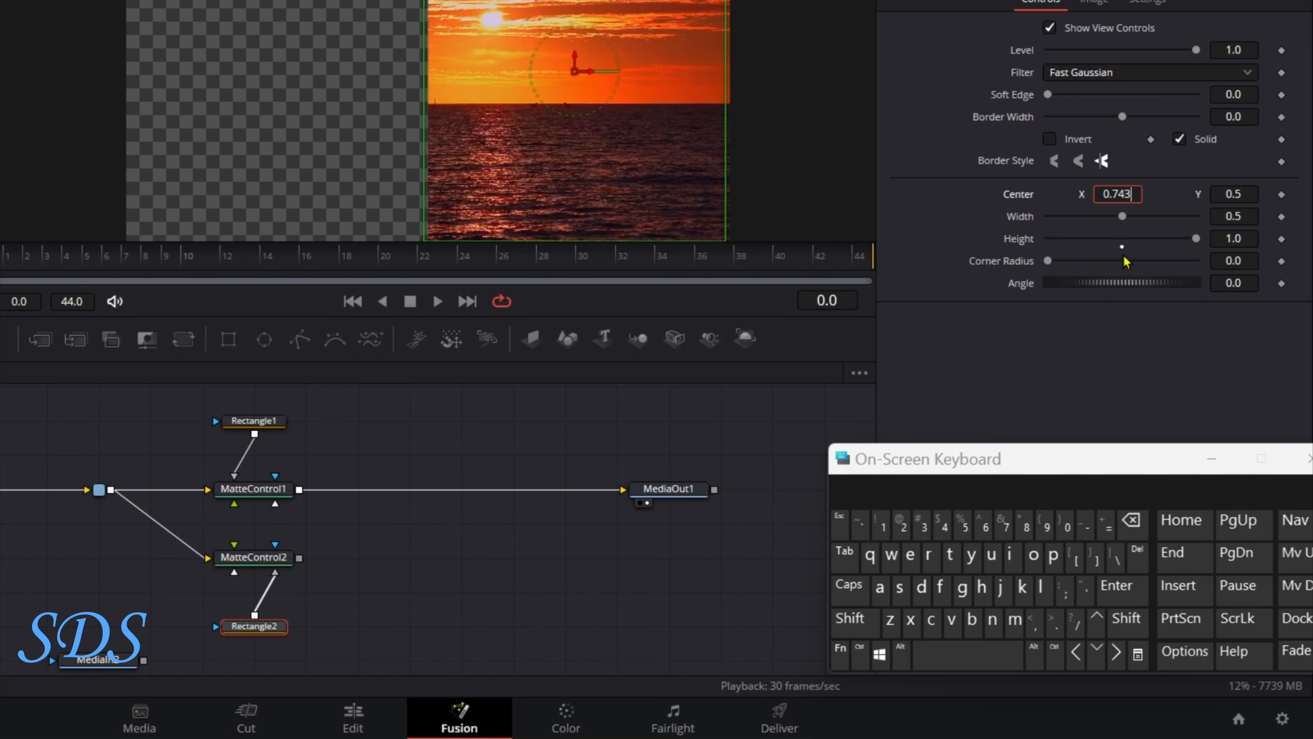
click(1132, 521)
click(1131, 521)
click(963, 525)
click(1117, 585)
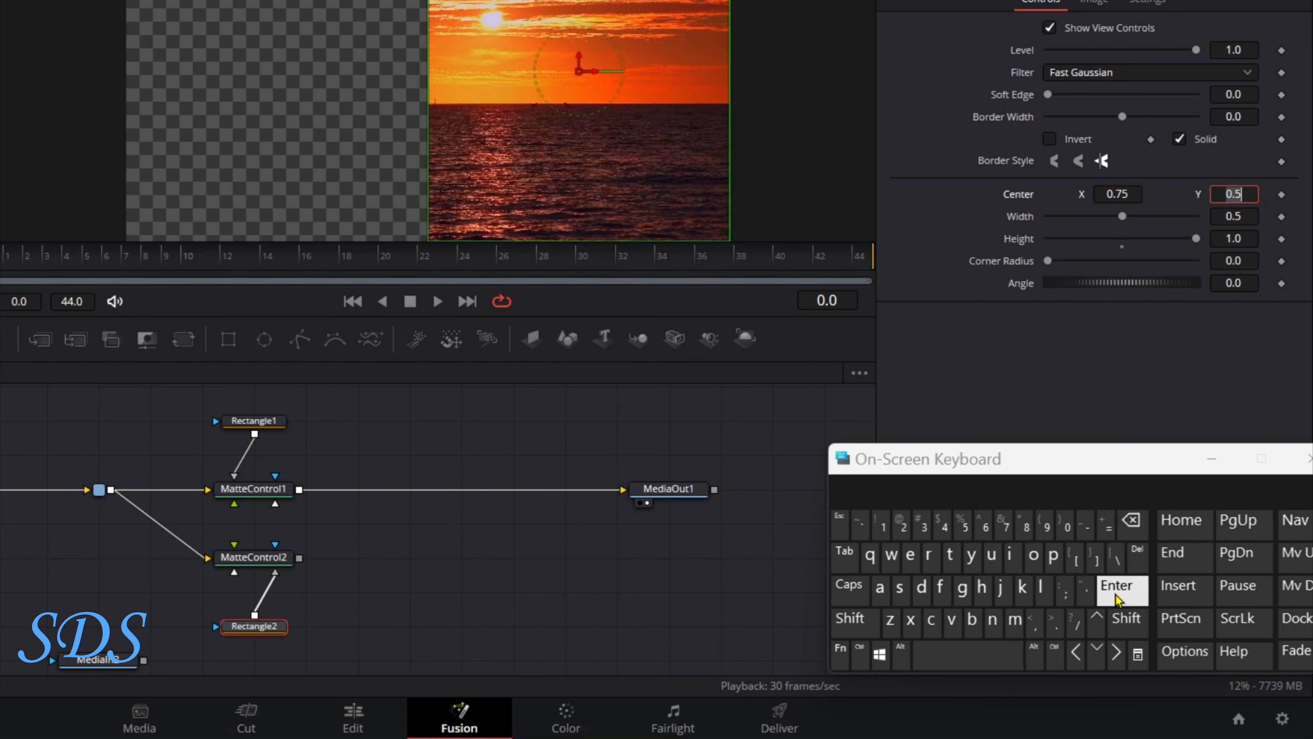
- Invert both the Rectangle2 and Rectangle1 masks
click(1049, 140)
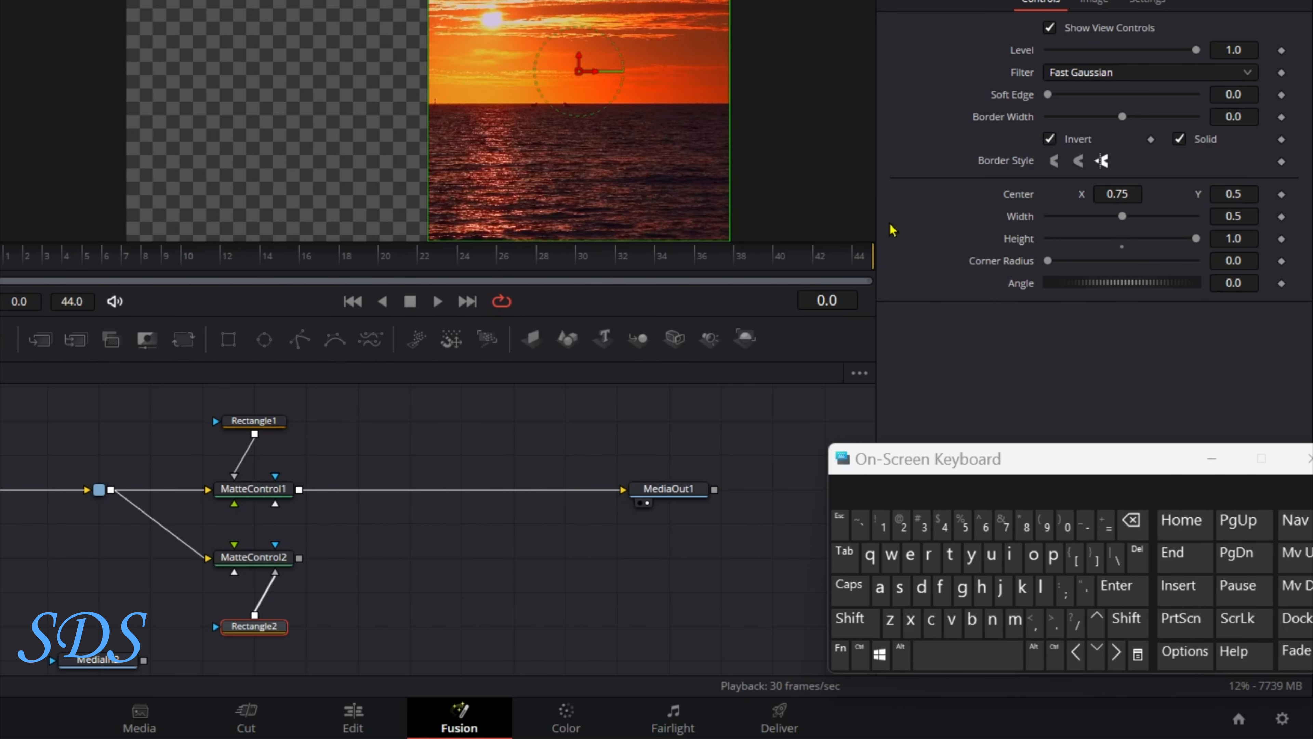
click(265, 428)
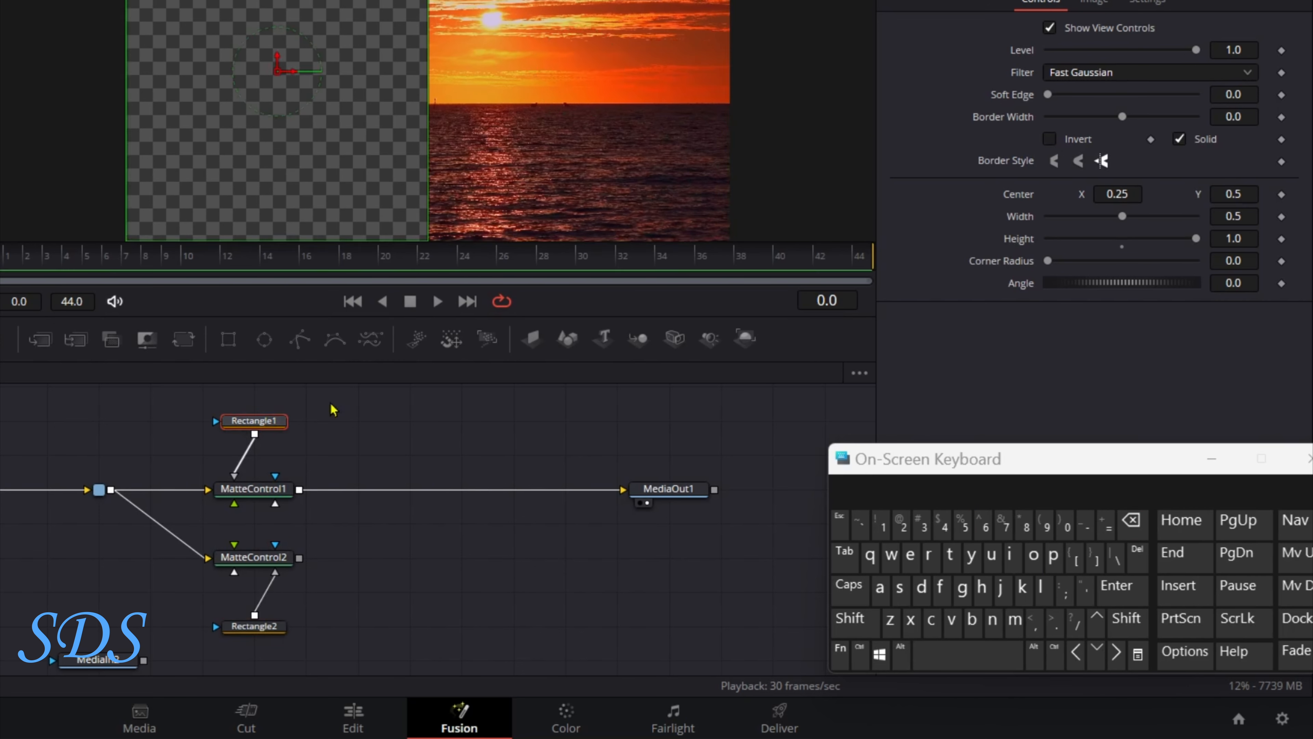
click(1050, 139)
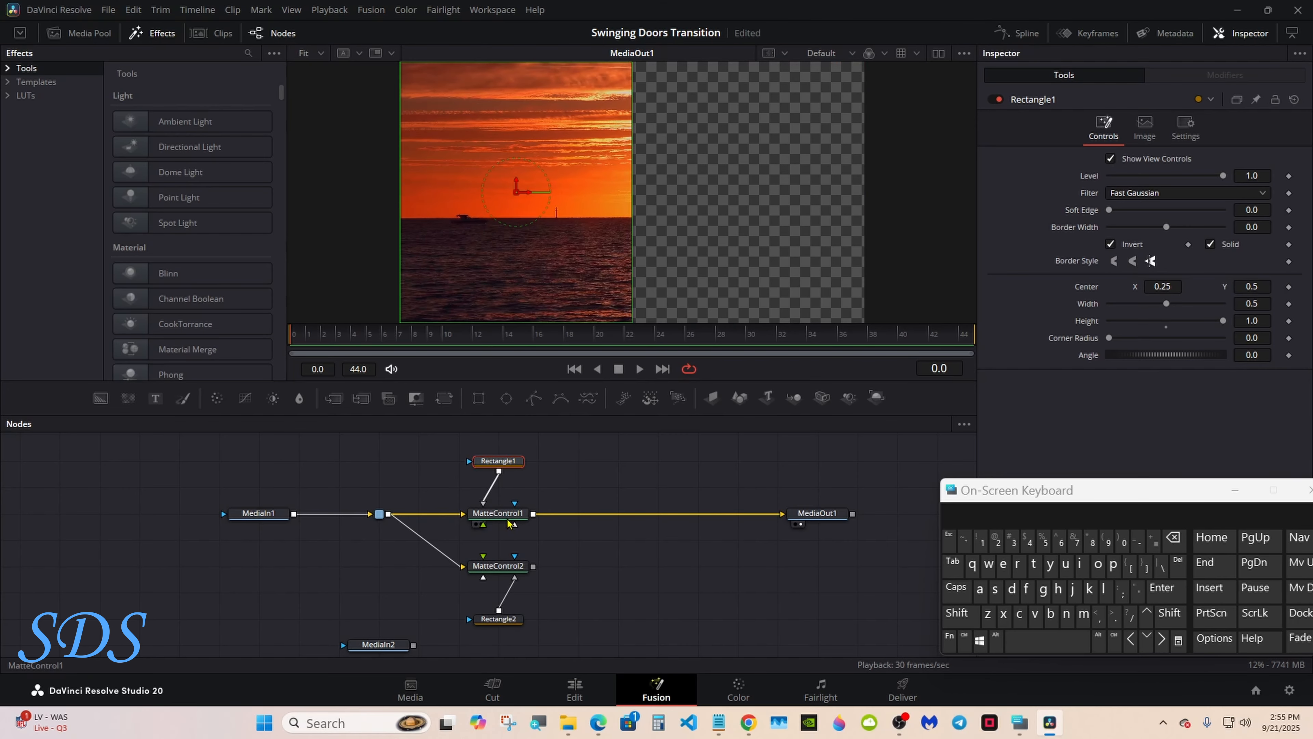
- Merge MatteControl2's output over MatteControl1's output ahead of MediaOut1, and space the Merge and MediaOut1 nodes apart
mouse_move(509, 524)
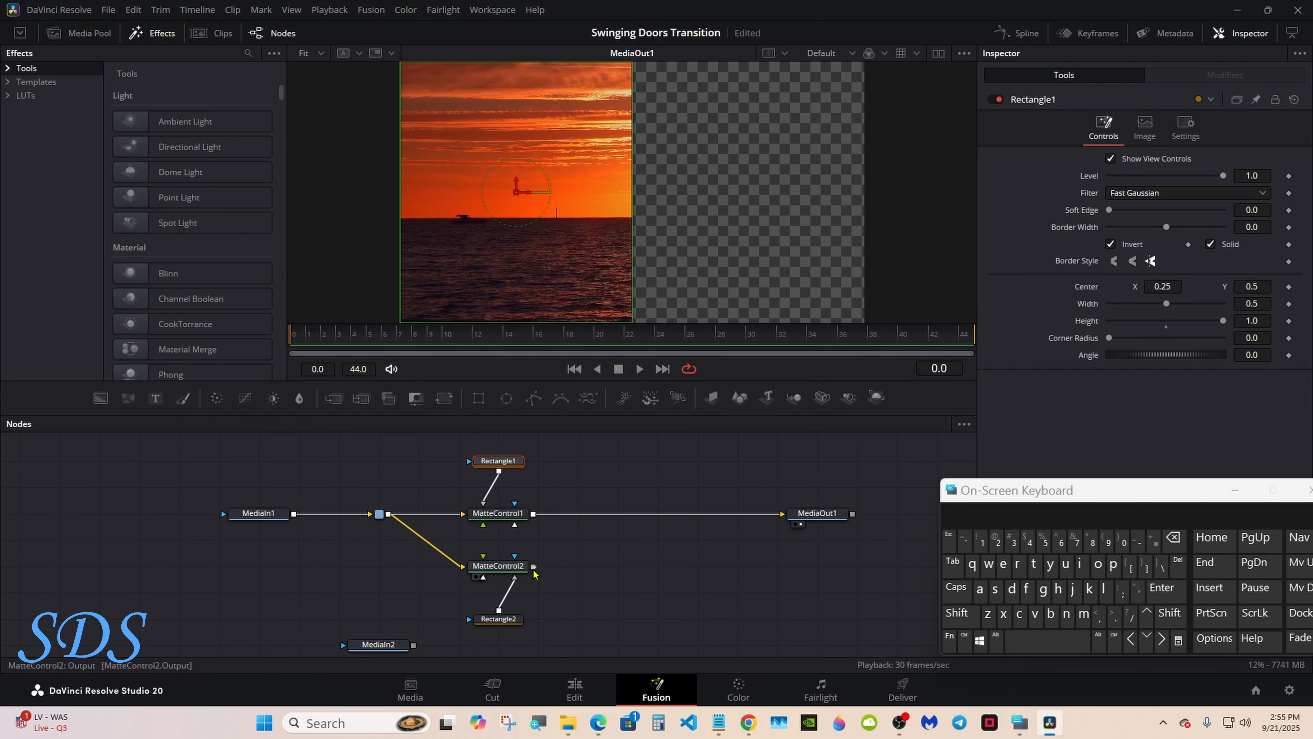
drag(534, 566, 534, 520)
drag(558, 567, 718, 516)
drag(815, 513, 856, 514)
click(737, 514)
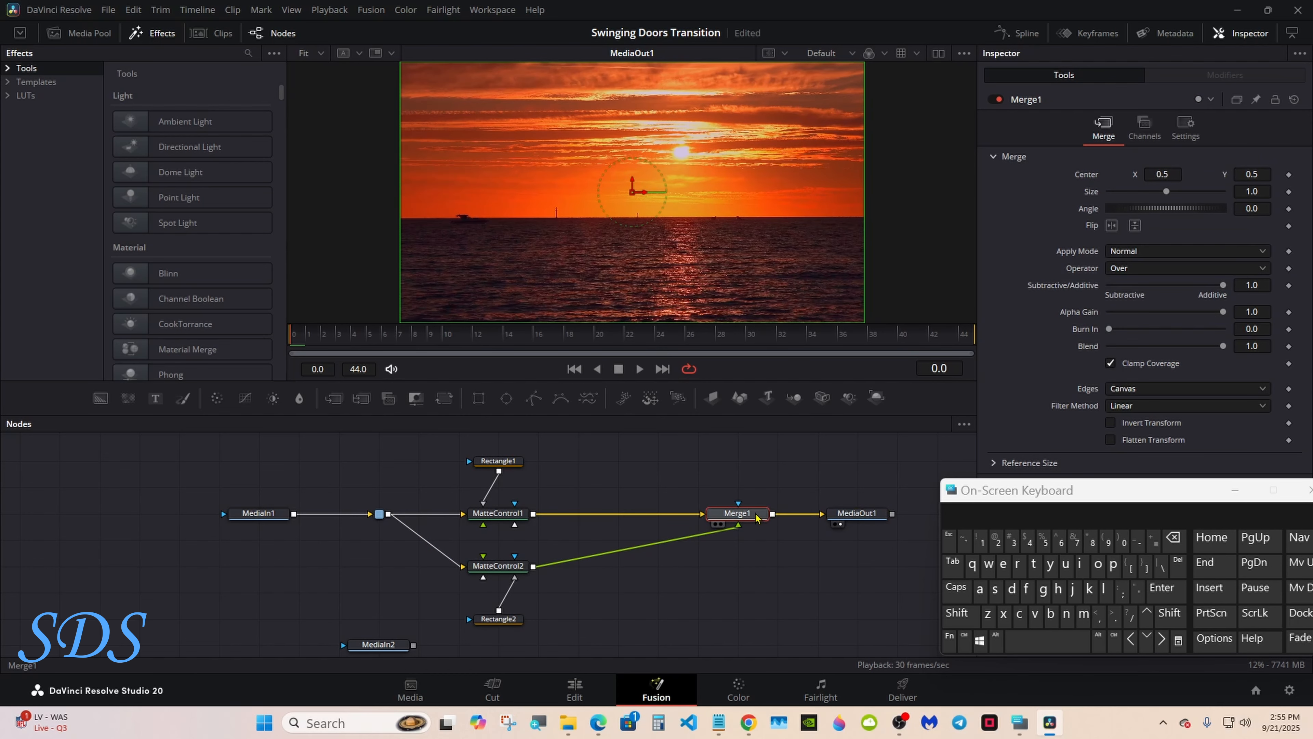
- Insert a DVE node after MatteControl1, ahead of Merge1
click(514, 518)
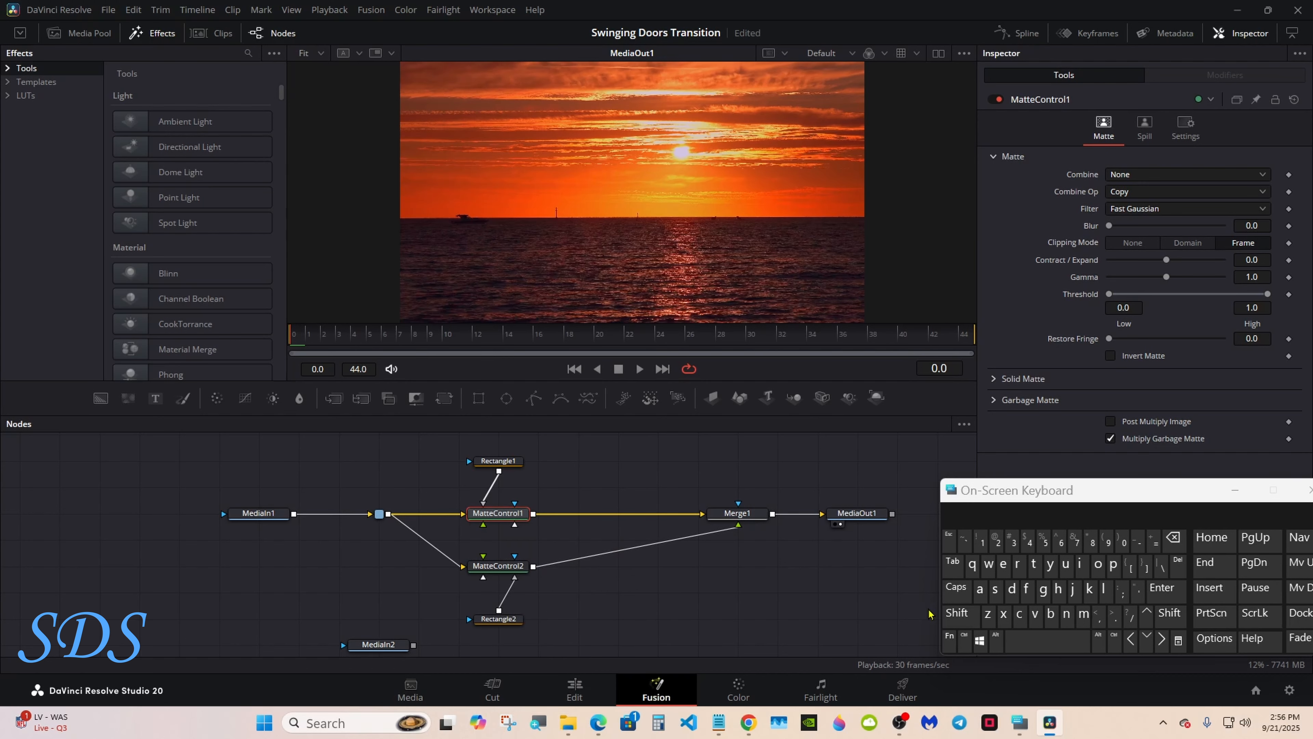
click(957, 612)
click(1047, 641)
text(DVE)
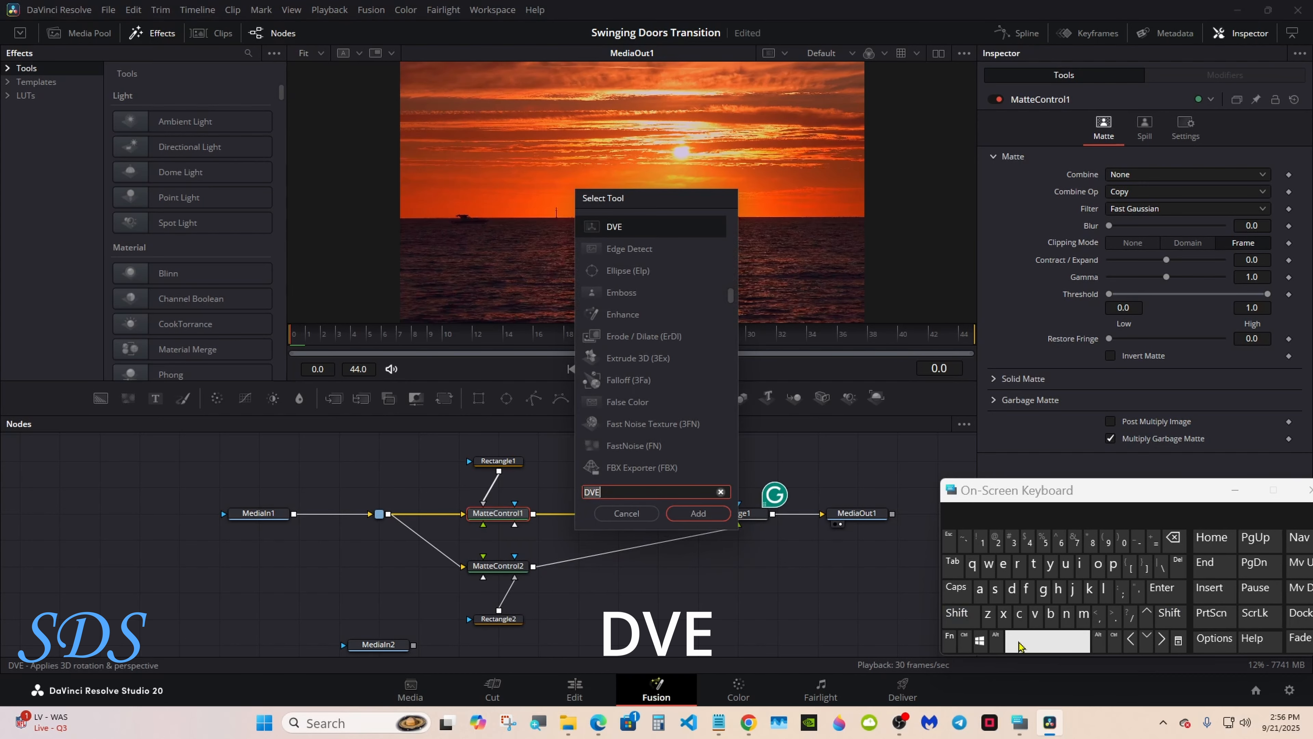
click(698, 513)
- Insert a second DVE node between MatteControl2 and Merge1
click(514, 573)
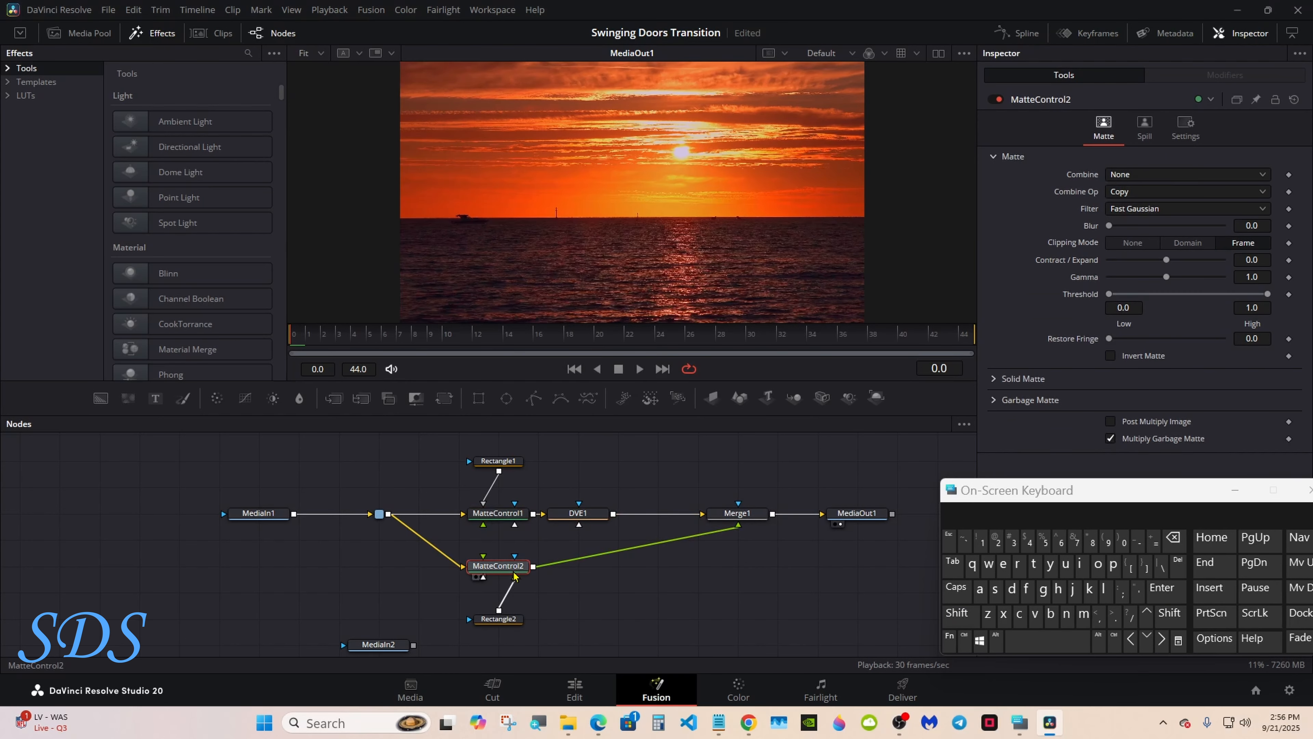
click(957, 612)
click(1023, 643)
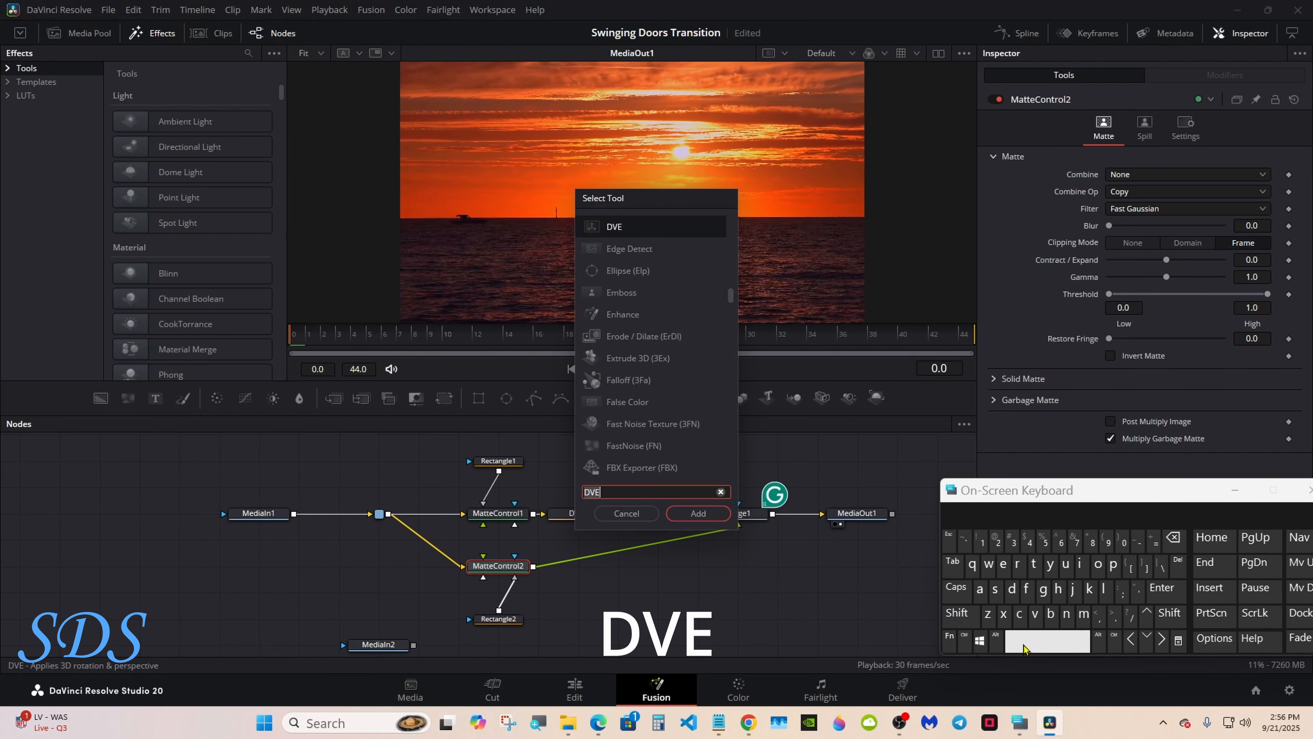
click(704, 515)
- Set DVE1's pivot X to 0.0 so the left half hinges on the frame's left edge
click(578, 513)
drag(1037, 502, 863, 555)
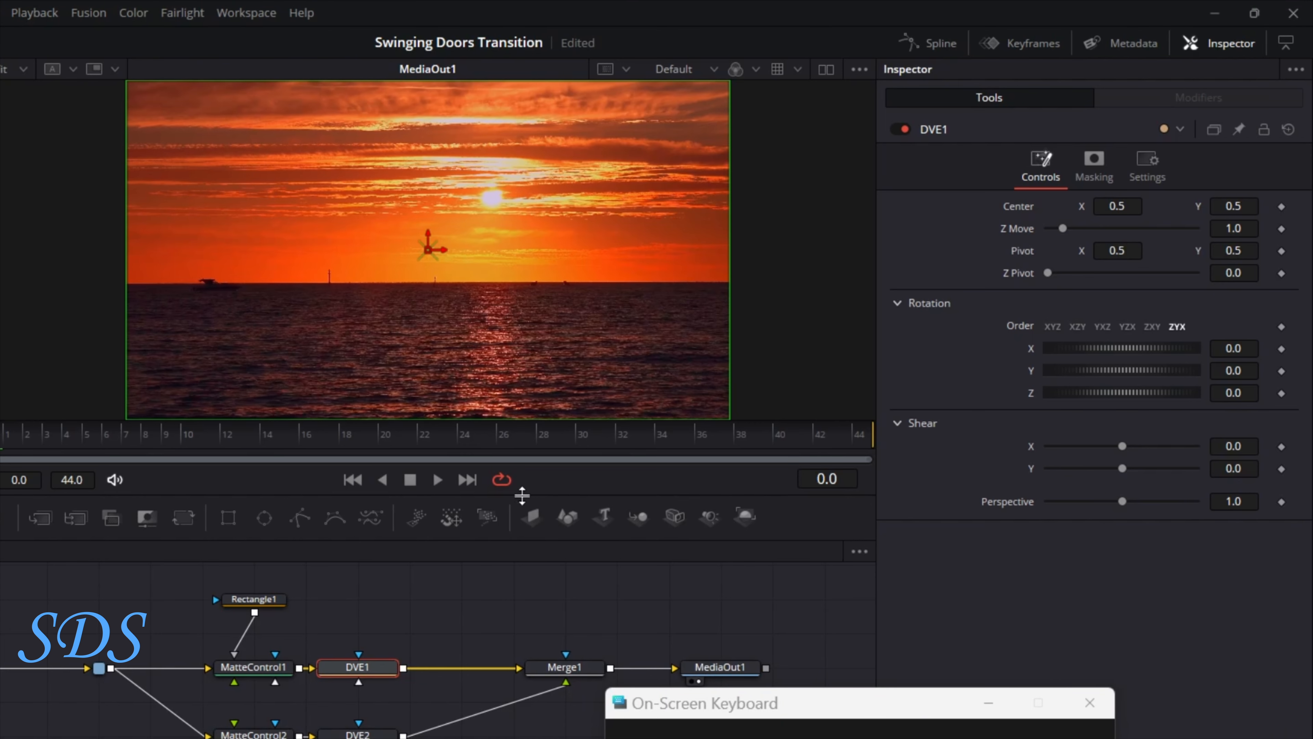
drag(513, 538, 509, 673)
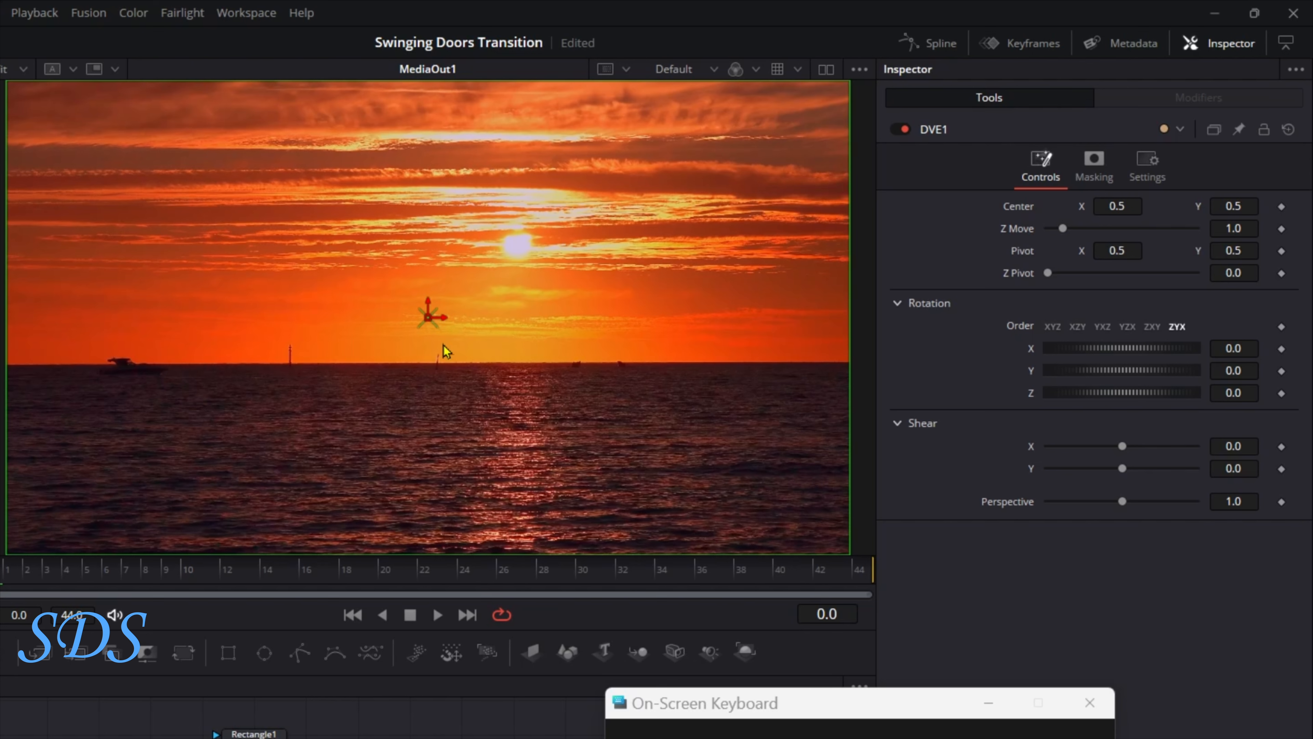
mouse_move(1114, 251)
mouse_down()
mouse_move(1096, 251)
mouse_move(1138, 252)
mouse_up()
key(BackSpace)
key(BackSpace)
key(Tab)
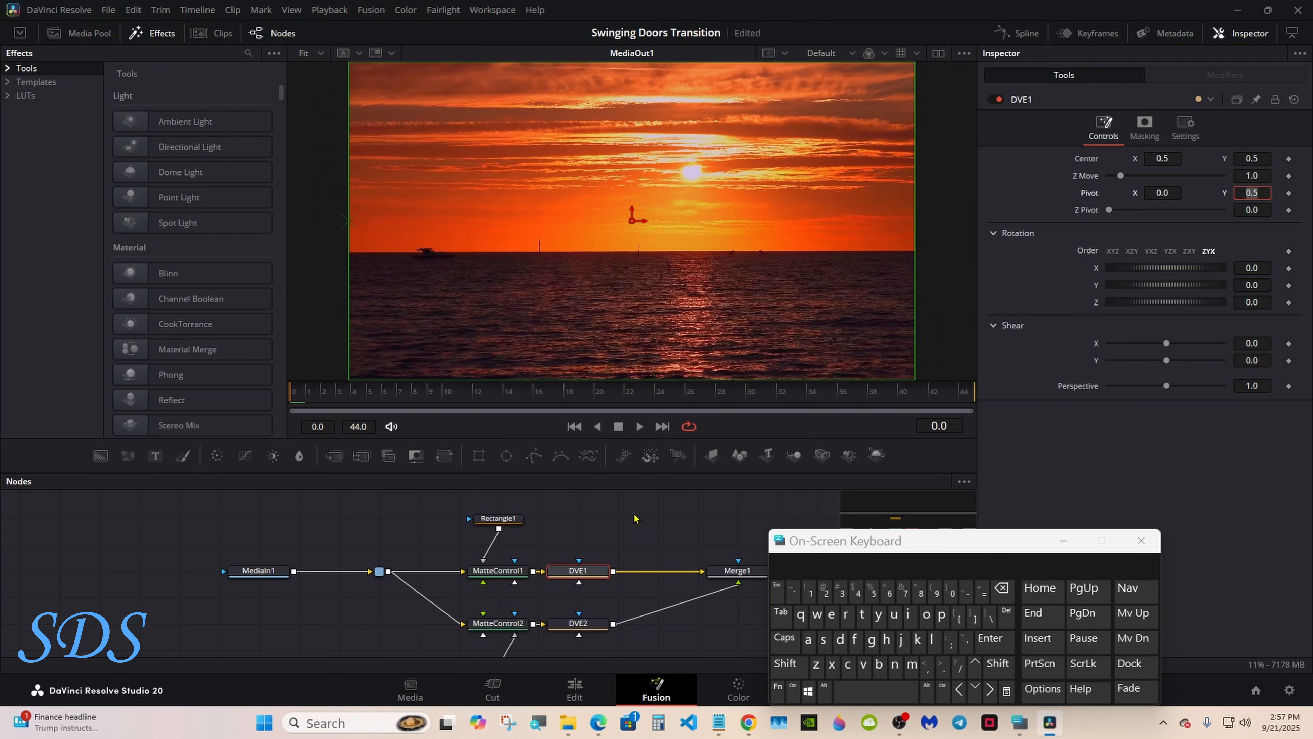
- Set DVE2's pivot X to 1.0 so the right half hinges on the frame's right edge
click(589, 625)
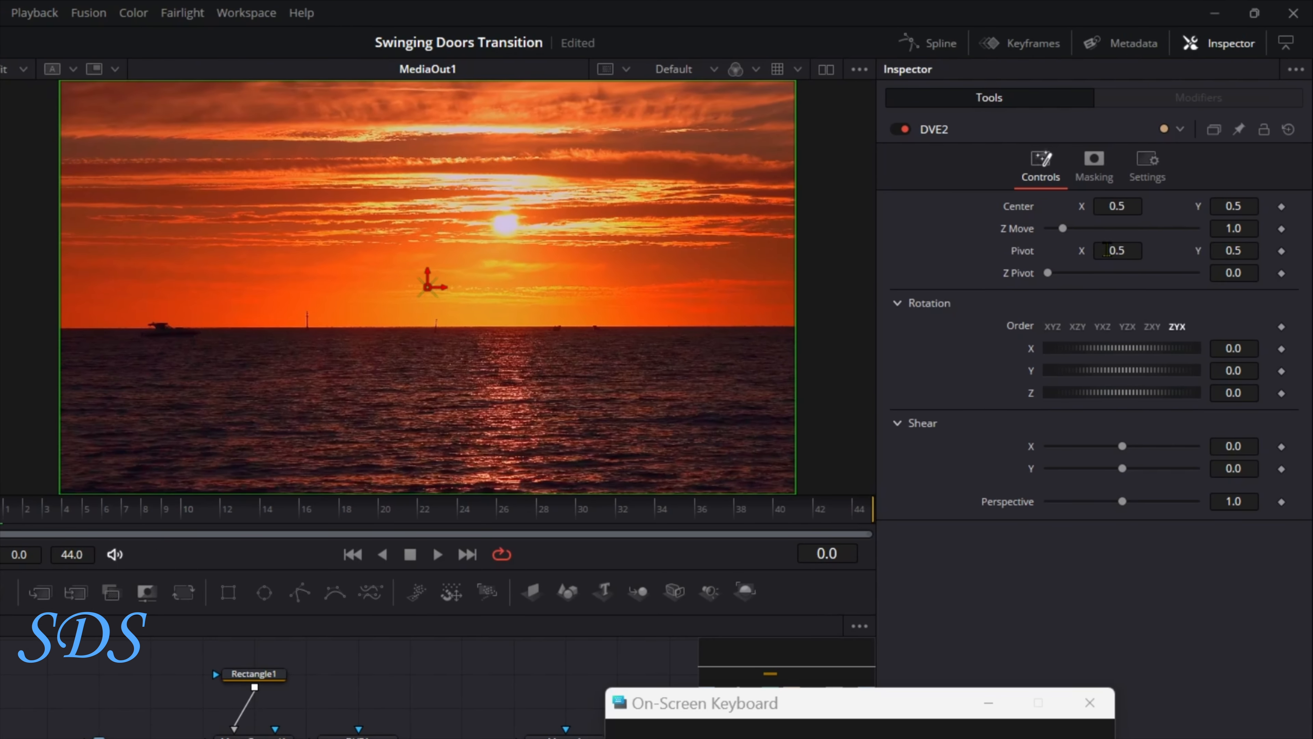
drag(1106, 251, 1199, 251)
click(1117, 250)
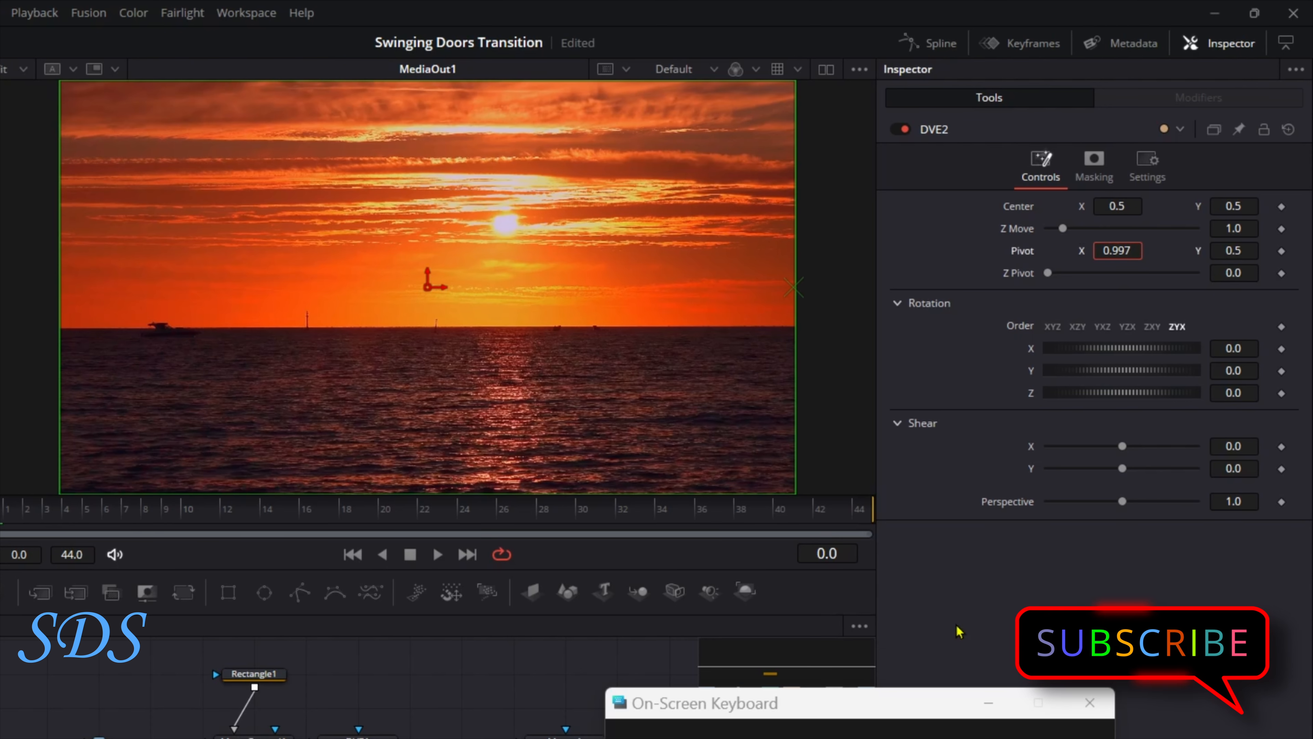
text(0.9)
key(BackSpace)
key(BackSpace)
key(BackSpace)
text(1)
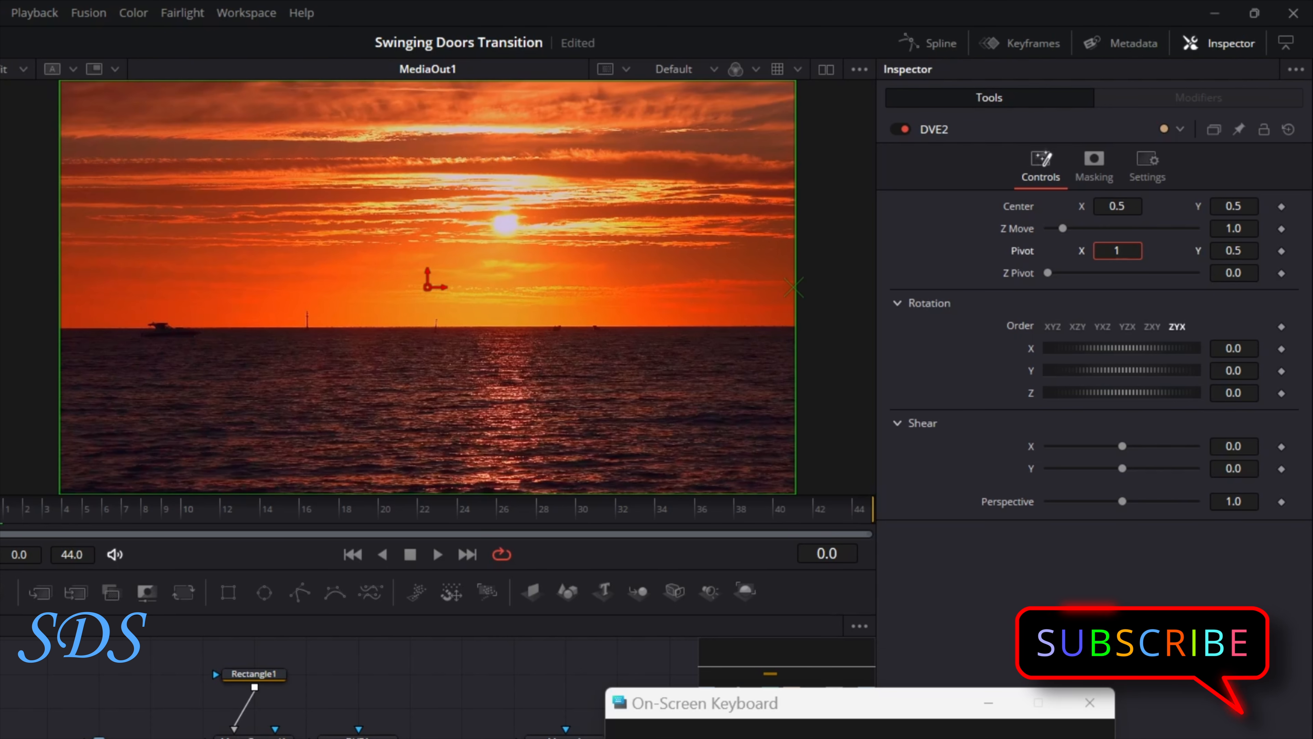
key(Tab)
- Try the door swing by rotating DVE2 to about -66.7 and DVE1 to about 42.5 on Y
drag(493, 617, 491, 489)
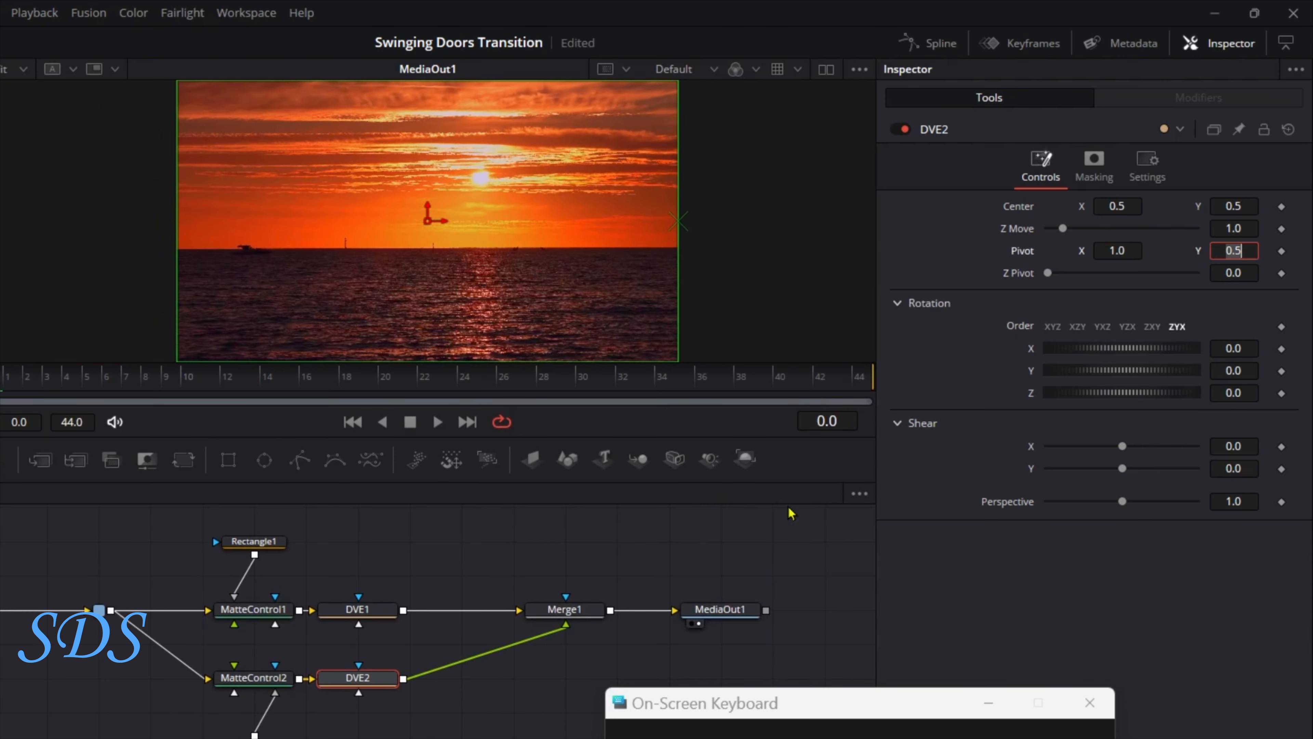
drag(1111, 376, 1079, 377)
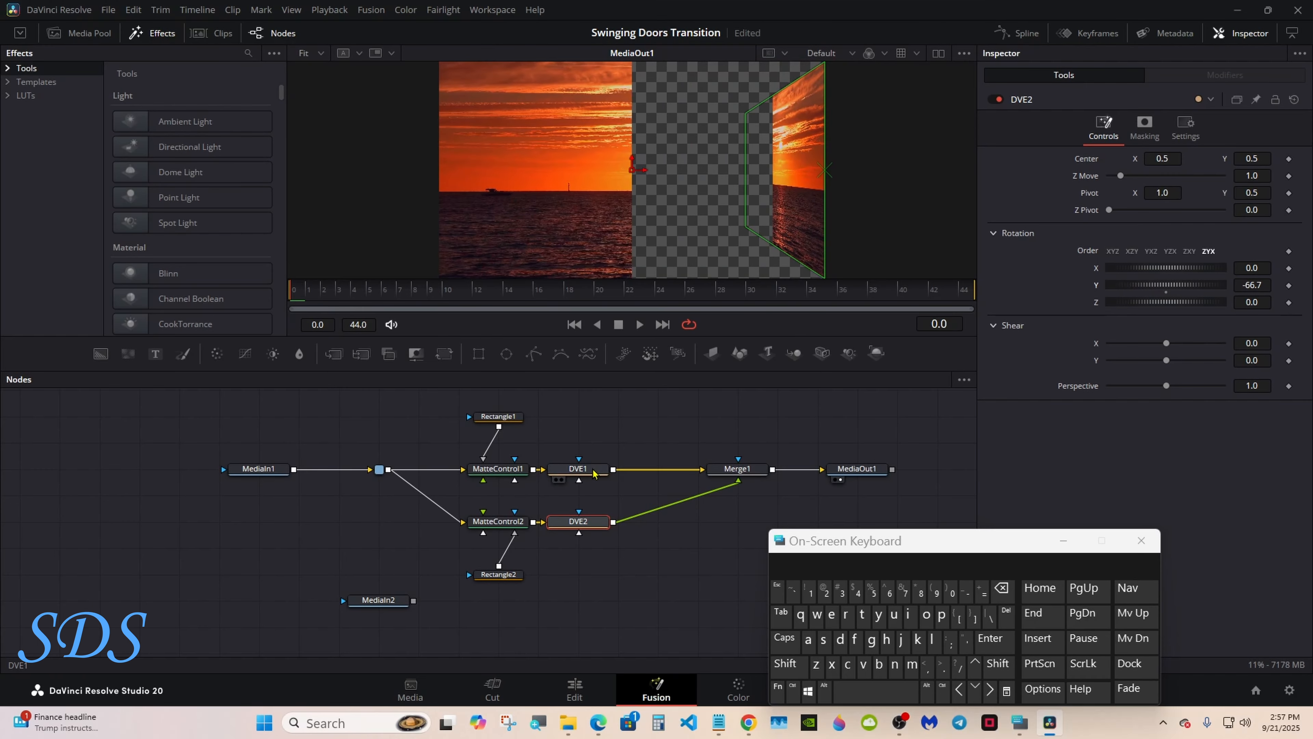
click(357, 609)
drag(1164, 285, 1187, 287)
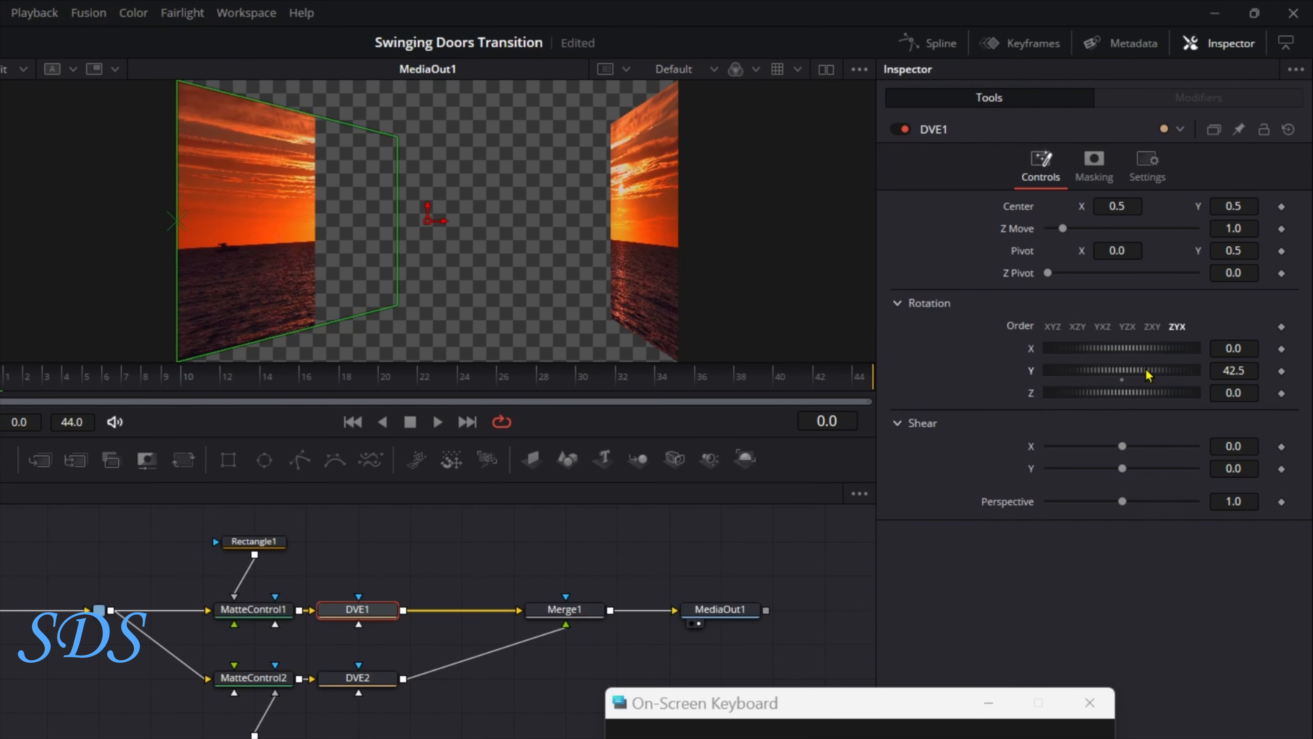
- Animate DVE1's Y rotation with an Anim Curves modifier at a Time Scale of 0.5, and preview the left door's swing
right_click(1030, 379)
mouse_move(1068, 457)
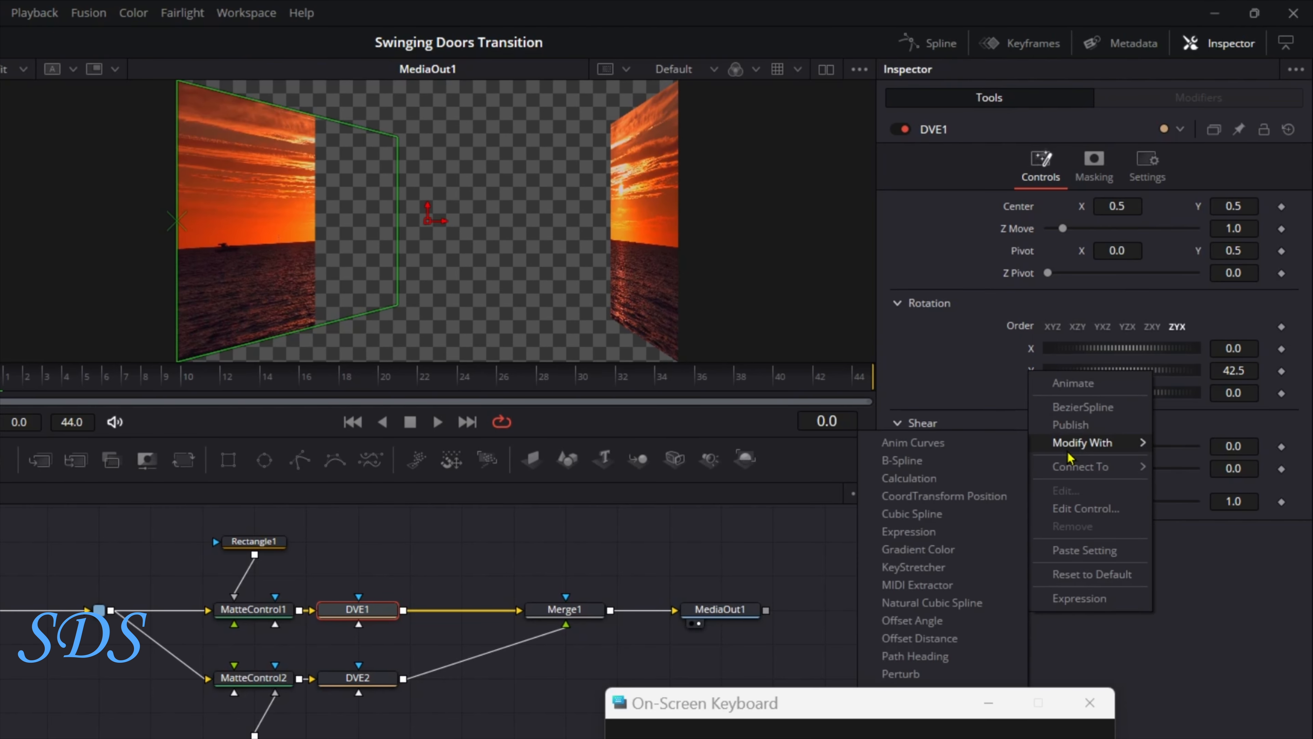
click(991, 446)
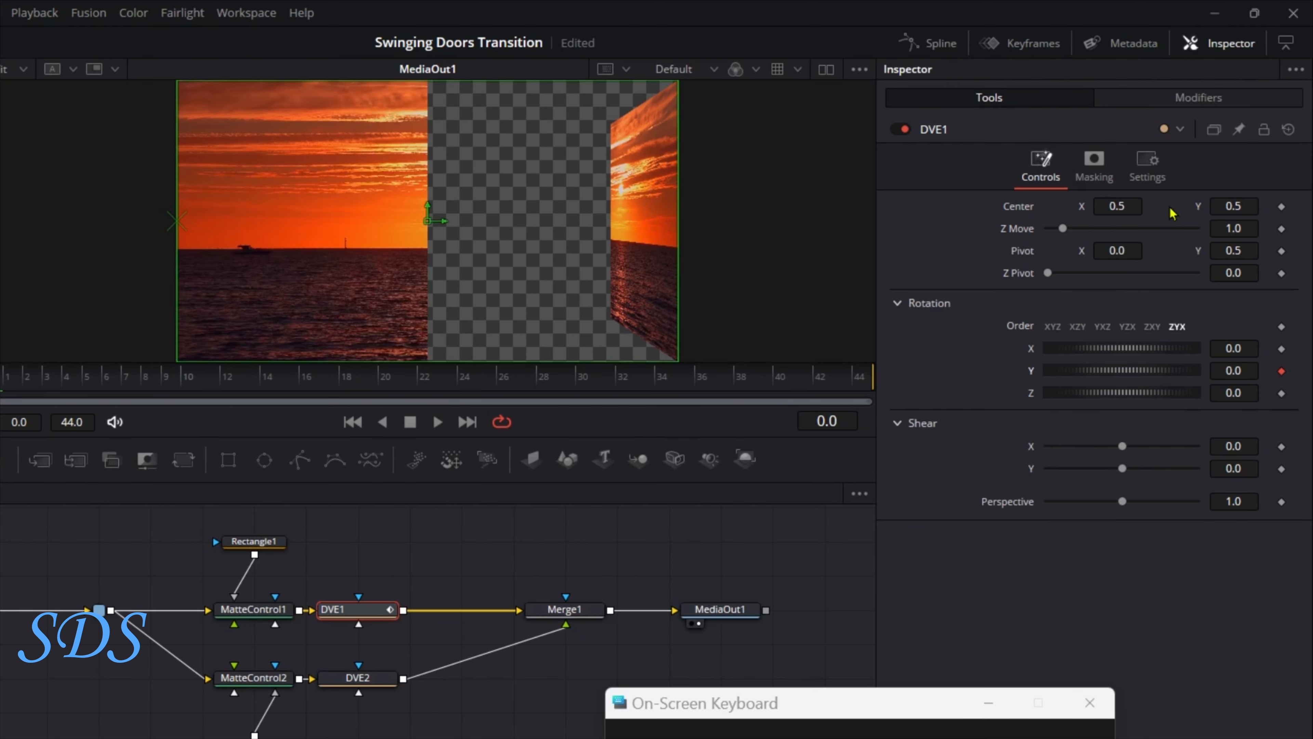
click(1191, 106)
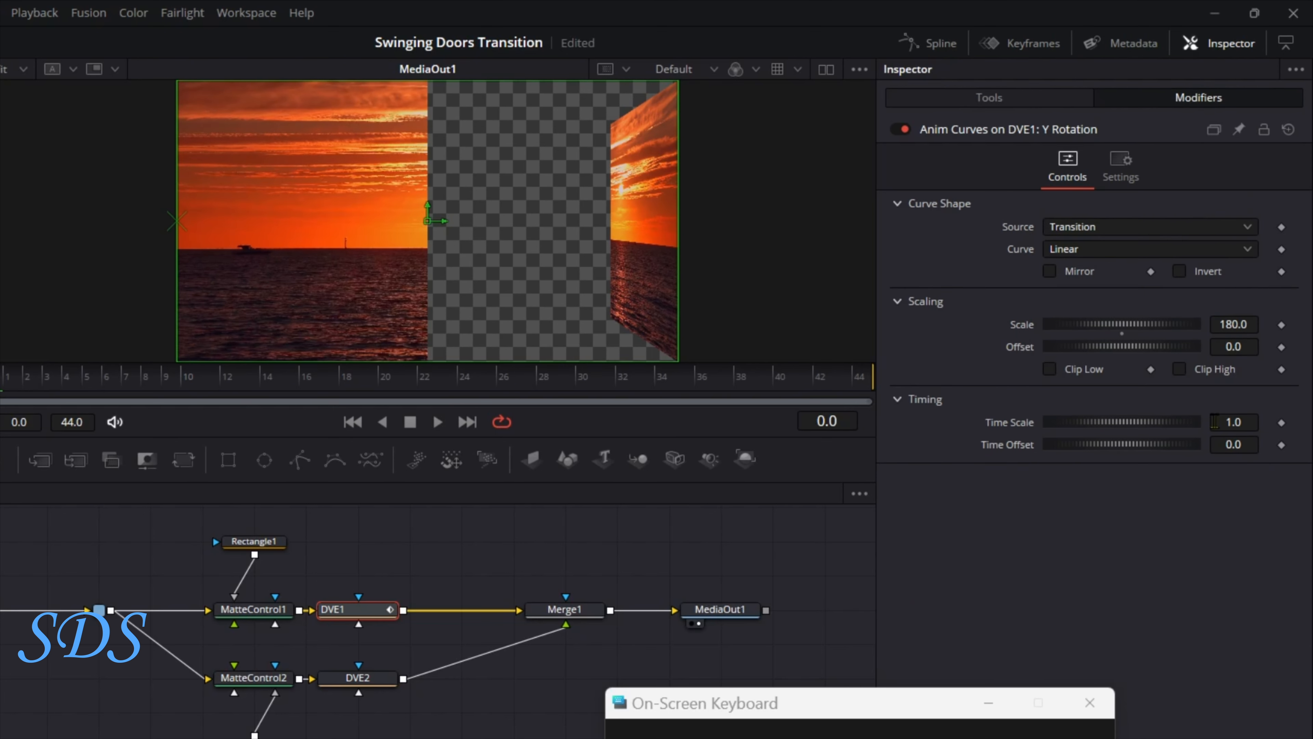
click(1239, 422)
text(0.5)
key(Tab)
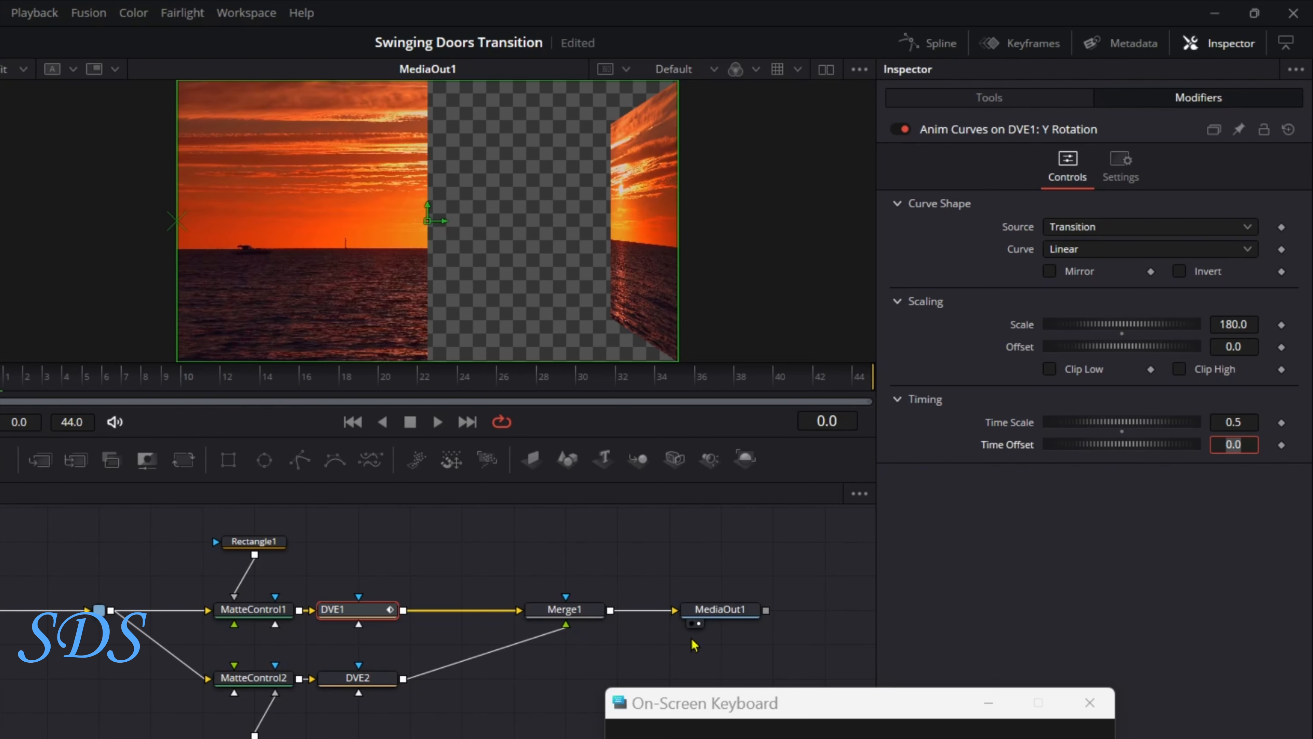
drag(155, 375, 741, 376)
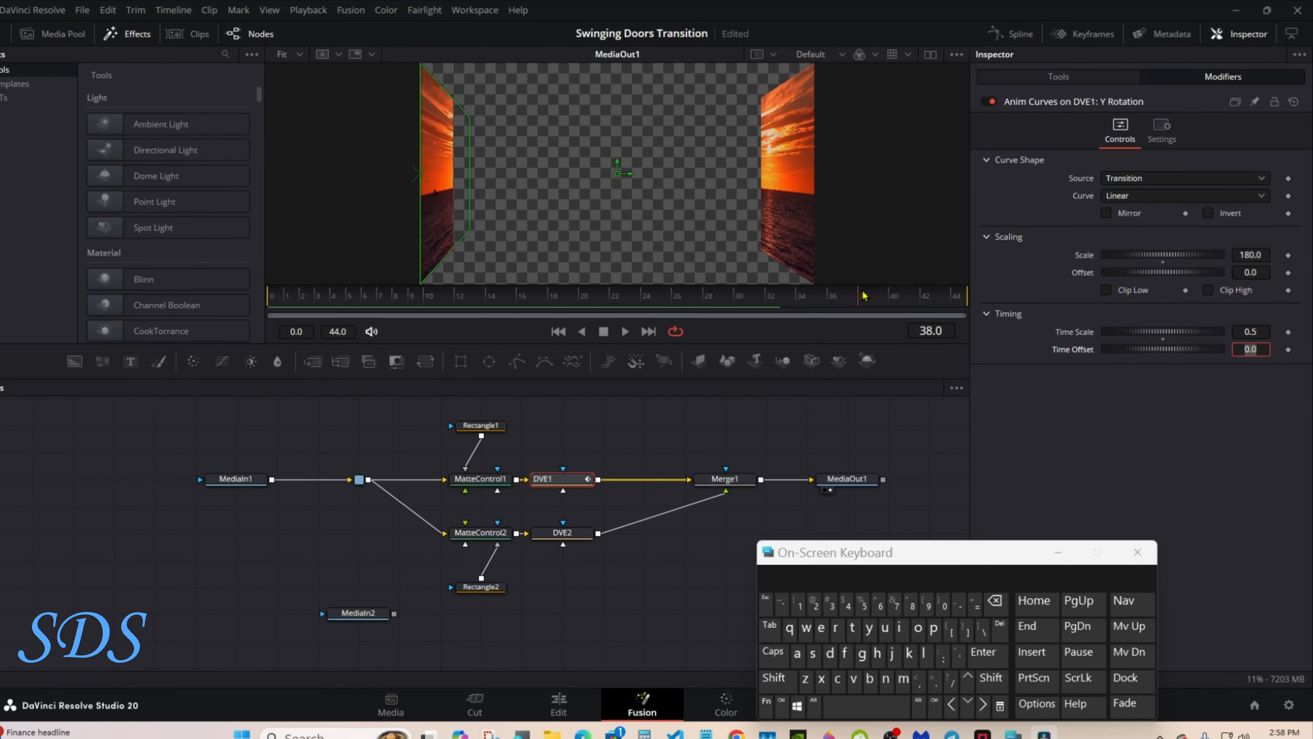
drag(863, 296, 933, 299)
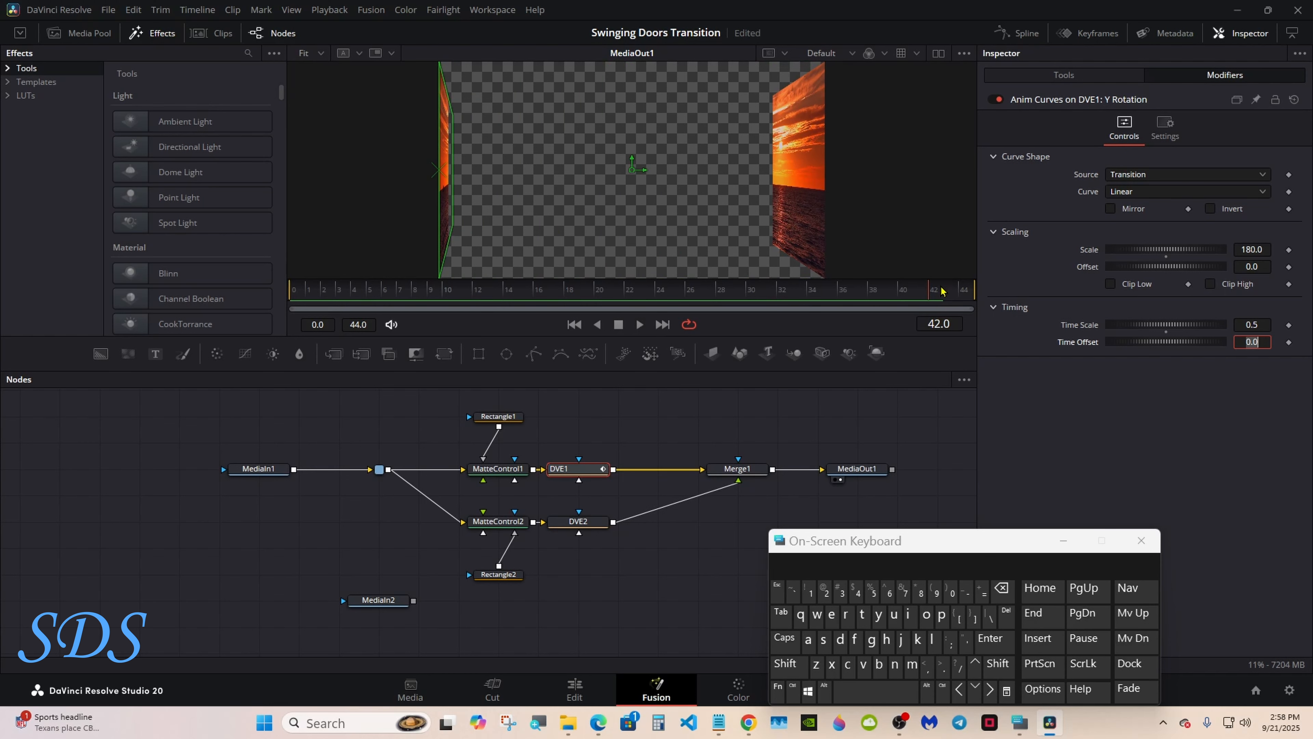
key(space)
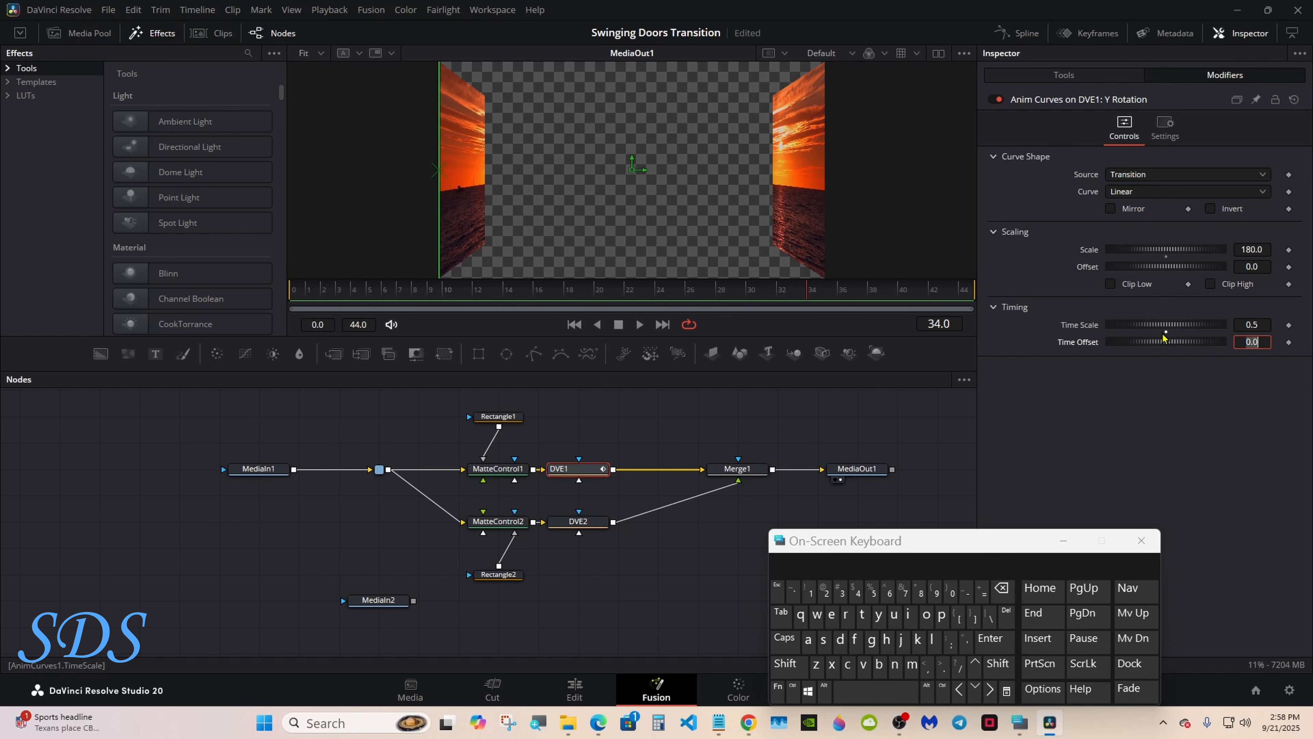
- Animate DVE2's Y rotation with an Anim Curves modifier and set its Scale to -180
click(596, 523)
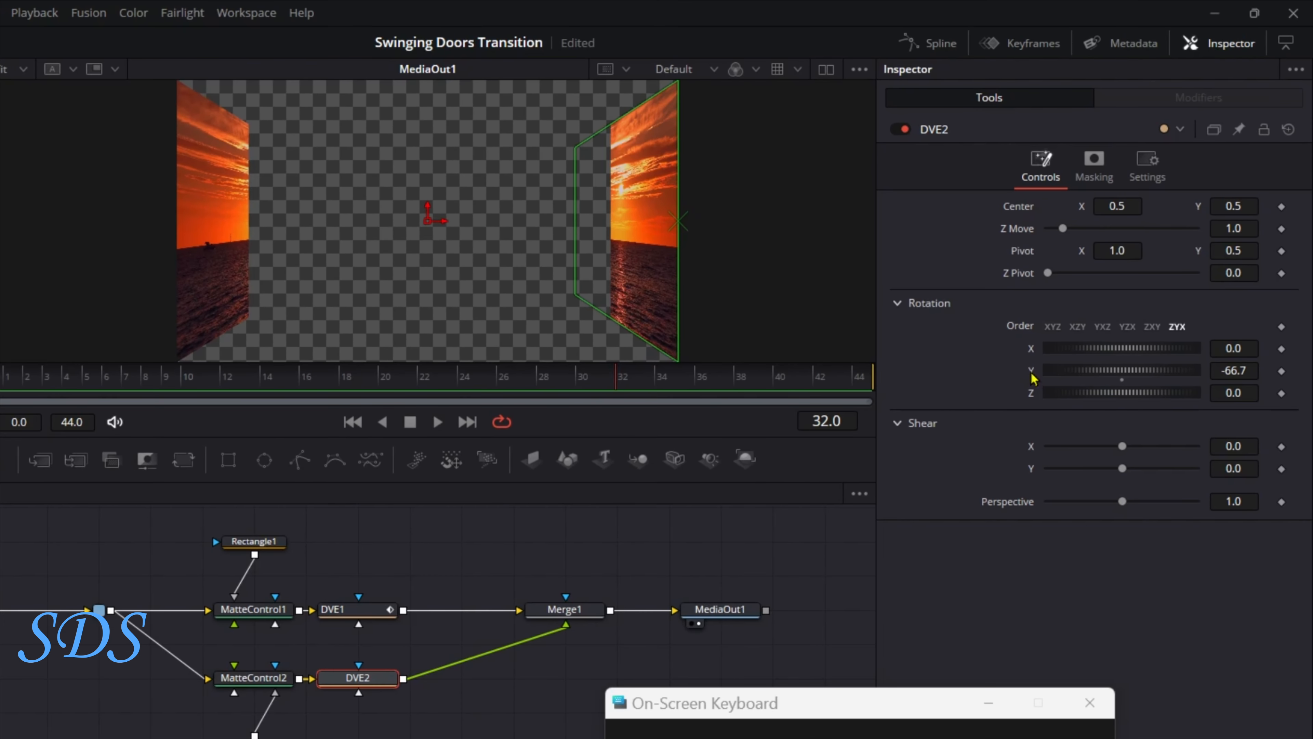
right_click(1030, 378)
mouse_move(1060, 451)
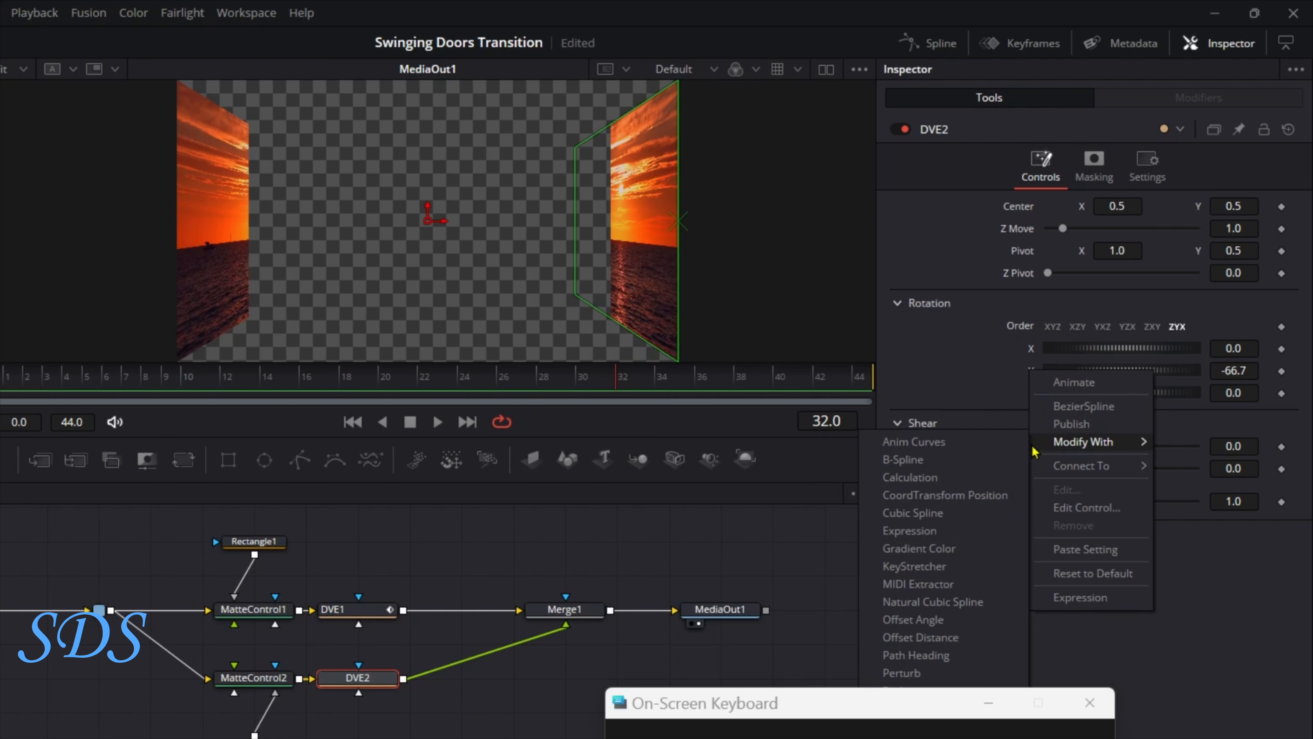
click(998, 446)
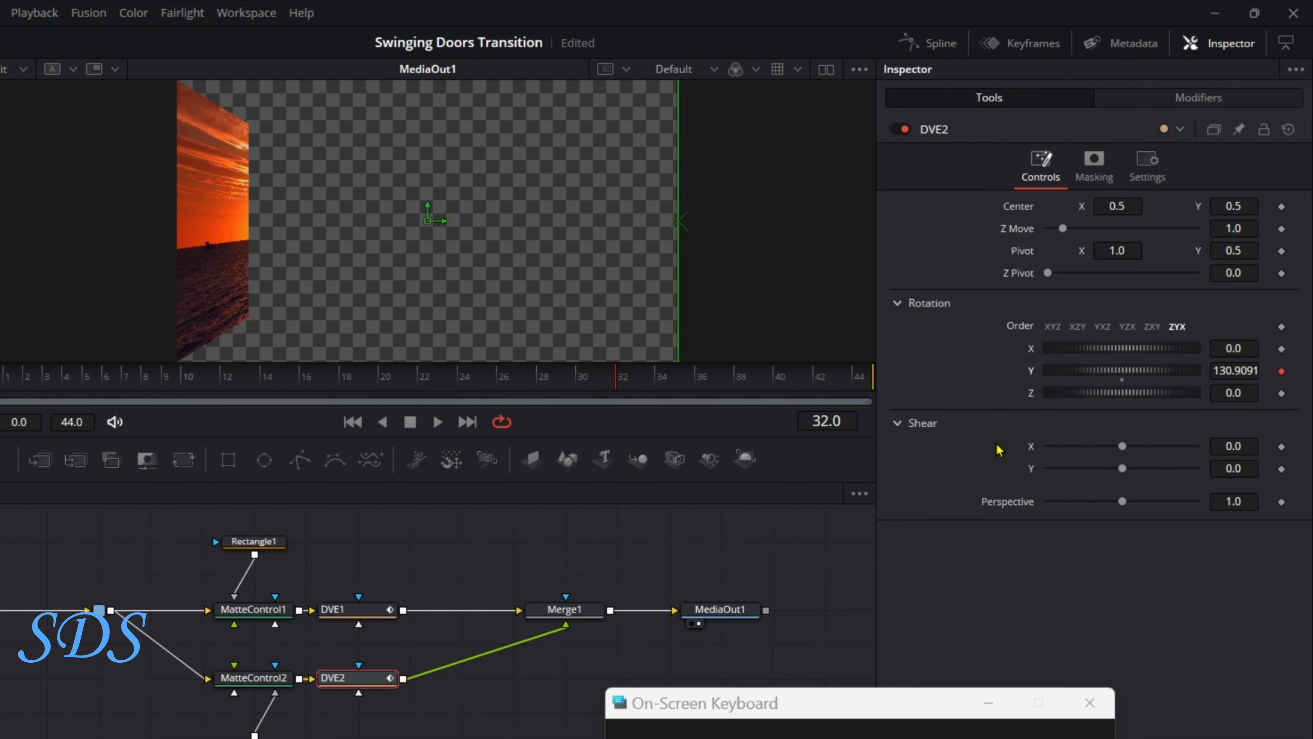
click(1191, 110)
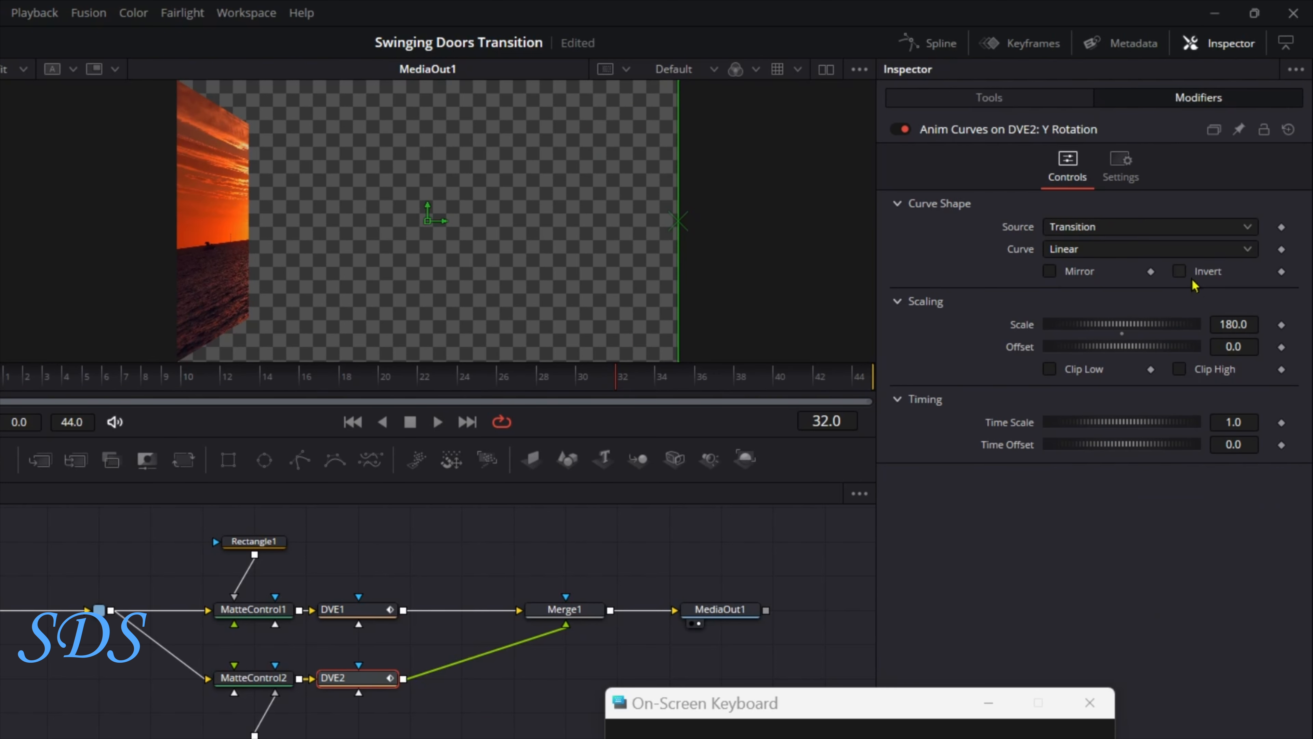
click(1220, 324)
text(-)
key(Tab)
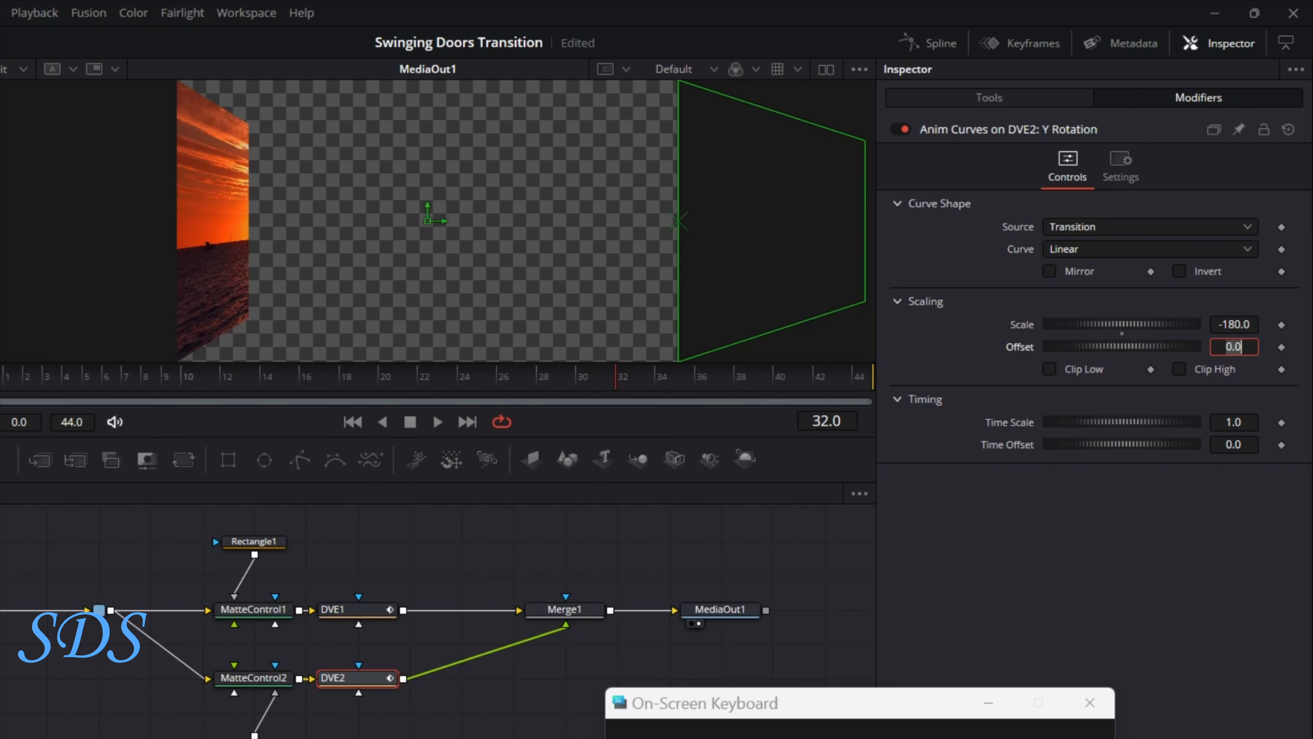
- Set the Time Scale of DVE2's Anim Curves to 0.5 and scrub the timeline to check both doors
click(874, 374)
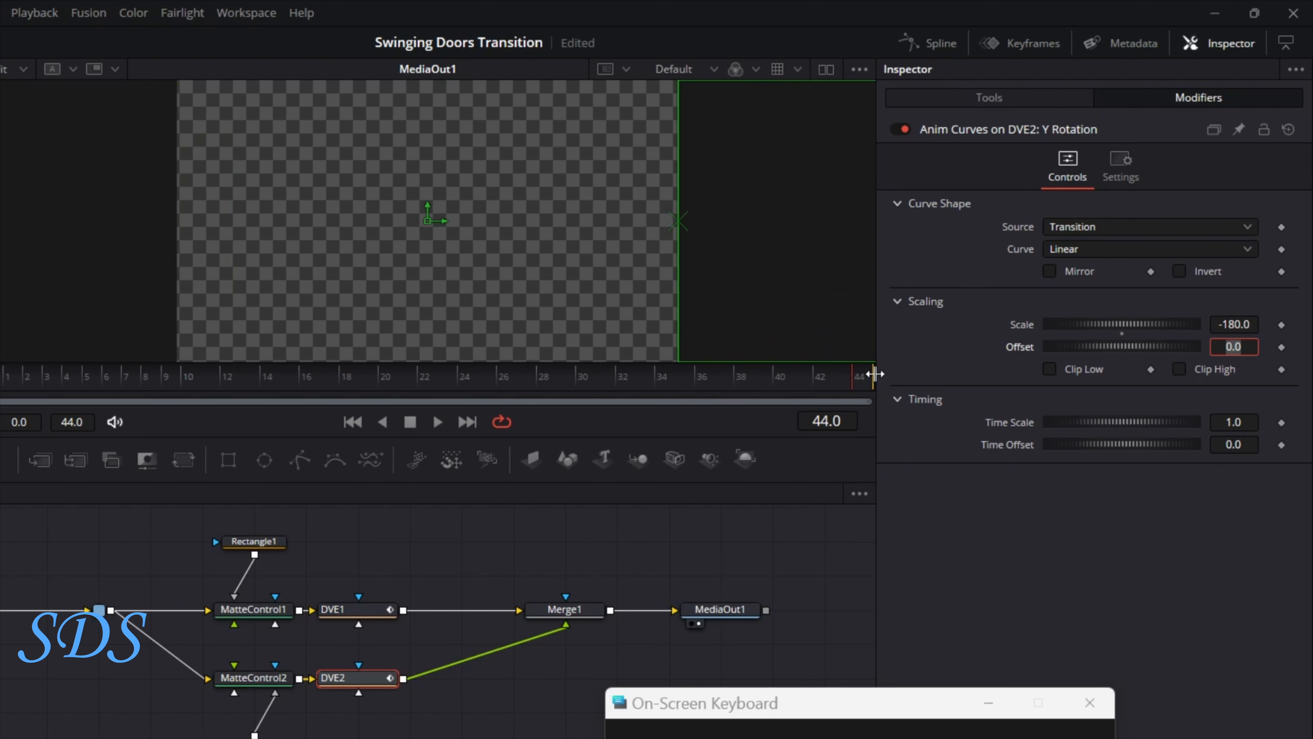
drag(1110, 427, 1024, 427)
click(1255, 421)
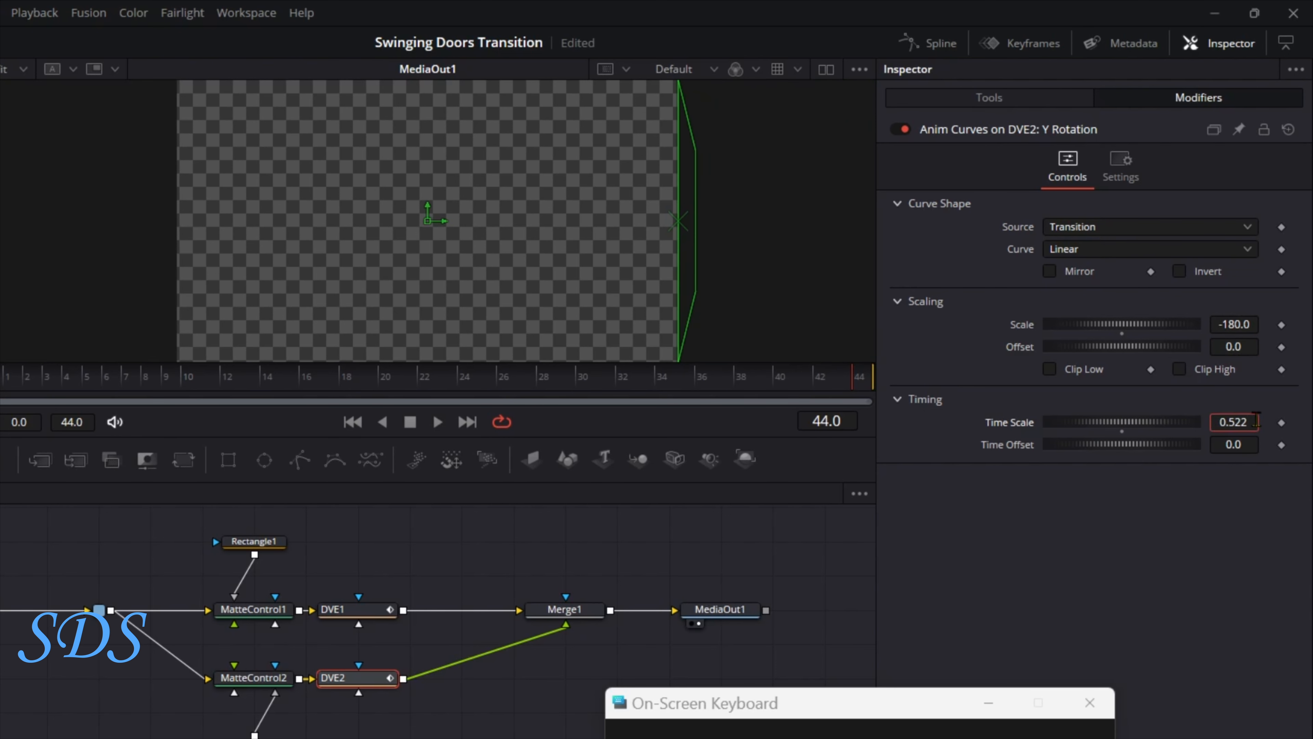
key(BackSpace)
key(BackSpace)
key(Tab)
drag(541, 402, 305, 385)
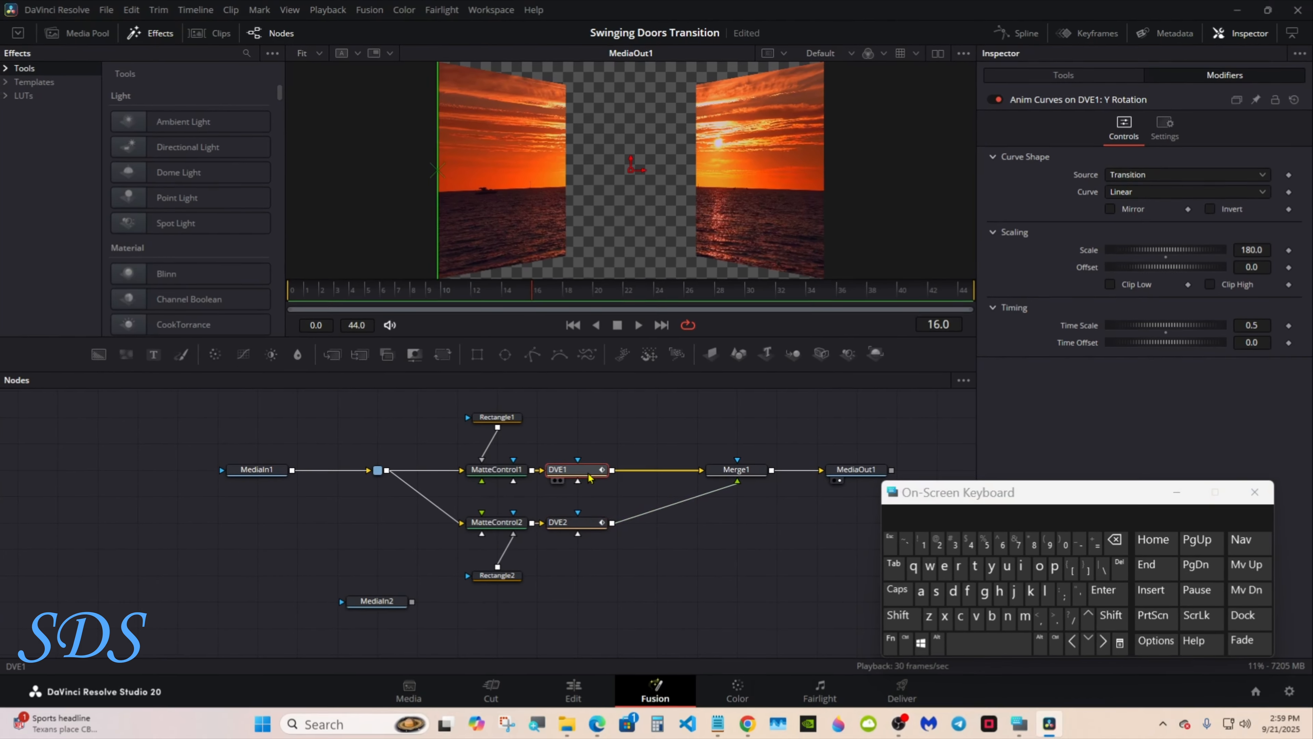
- Find the Flying Flag effect among the Edit effect templates and insert it between DVE1 and Merge1
click(371, 612)
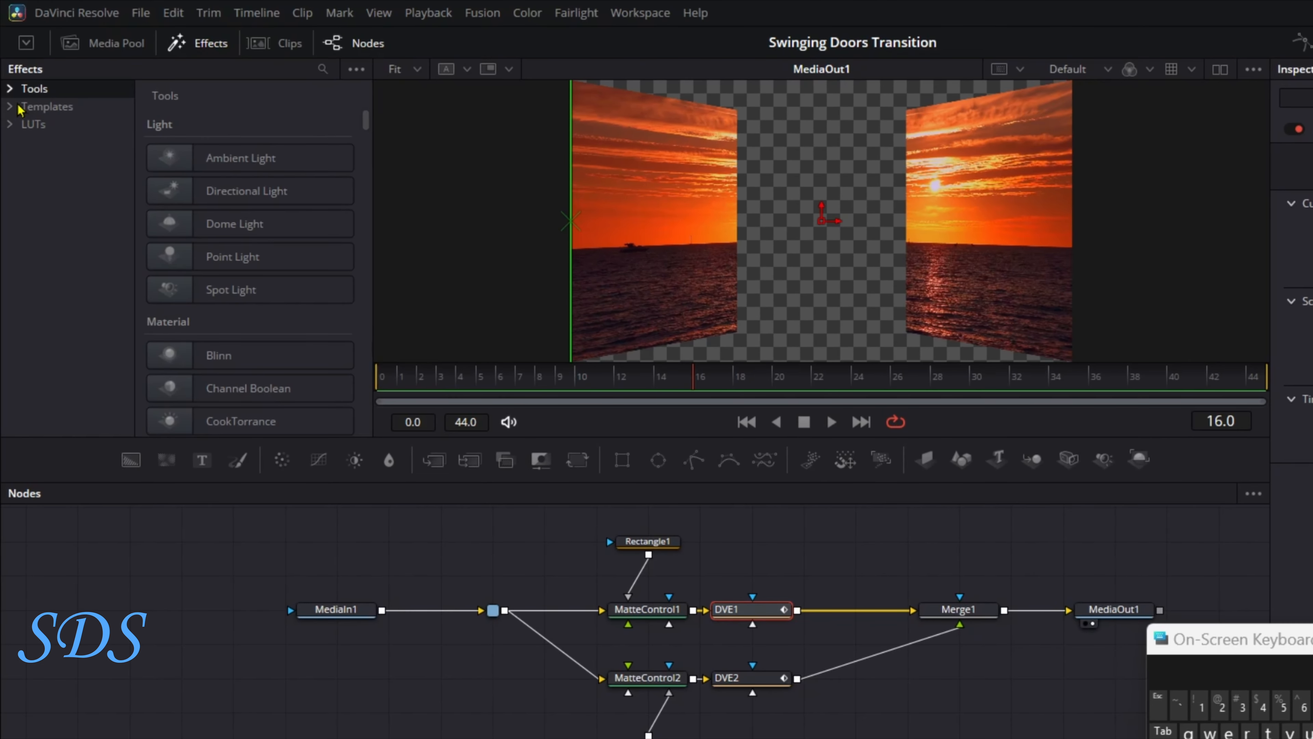
click(176, 42)
click(175, 42)
click(17, 109)
click(28, 125)
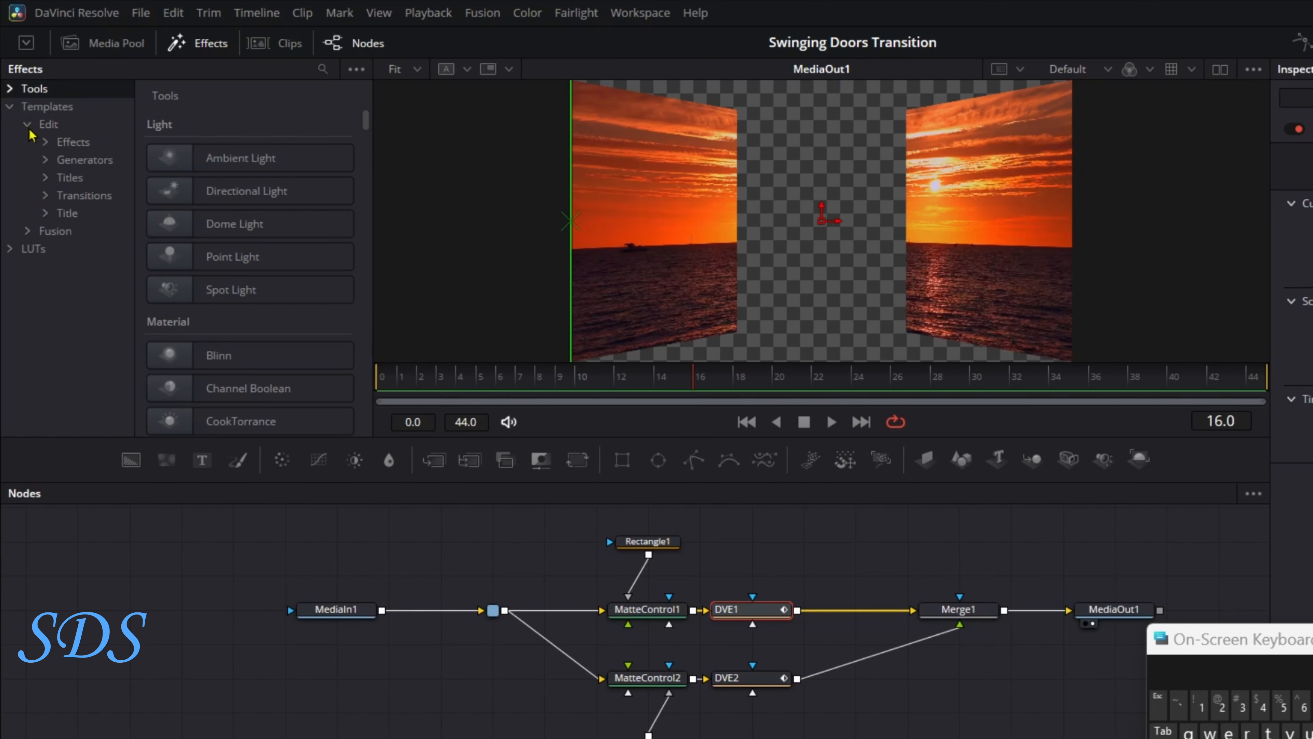
click(84, 146)
click(322, 69)
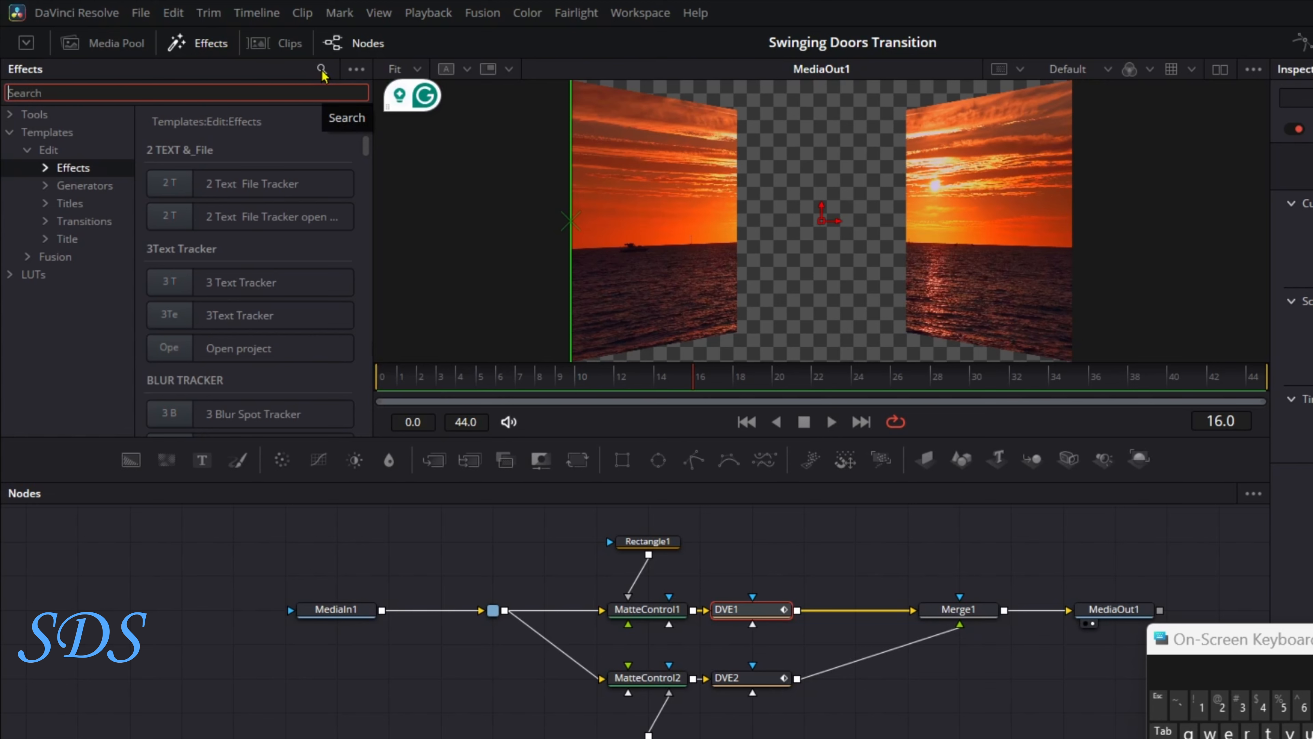
text(F)
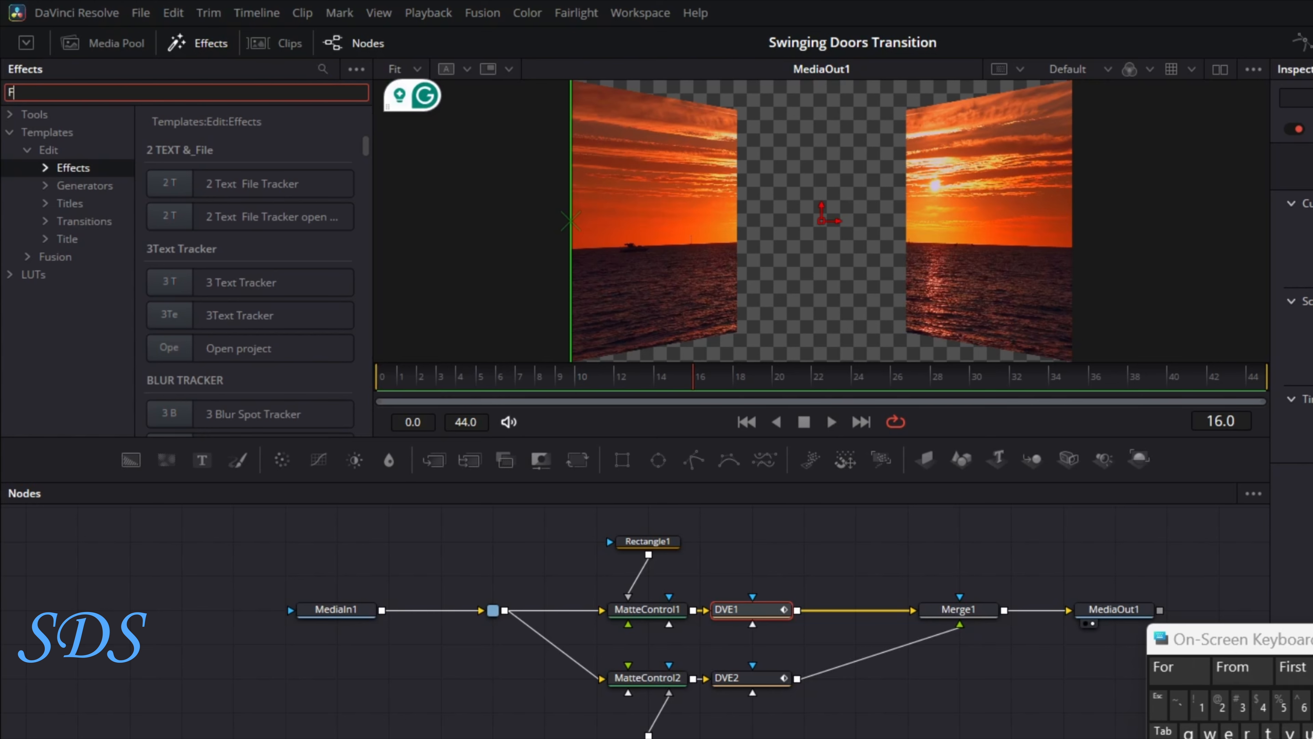
text(l)
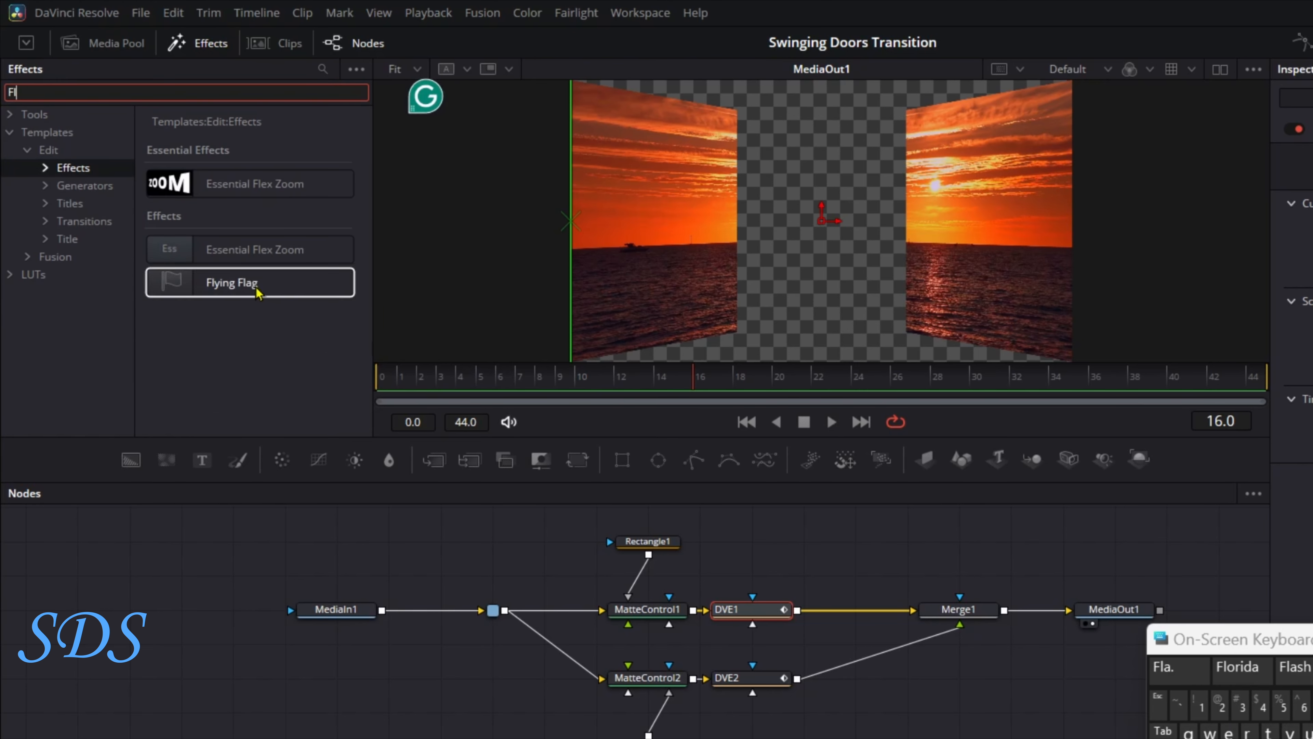
drag(257, 293, 844, 612)
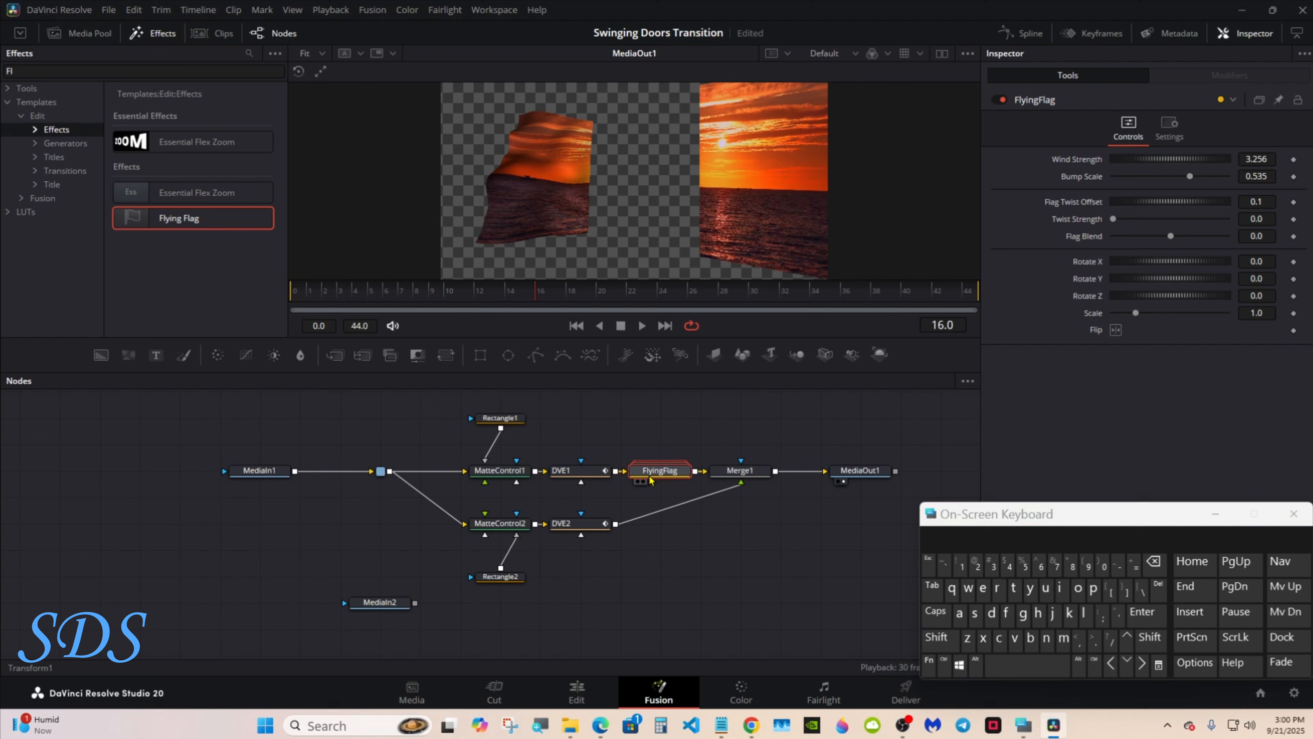
- Copy the FlyingFlag node, paste it as an instance after DVE2, and connect the instance's output to Merge1's foreground
right_click(815, 599)
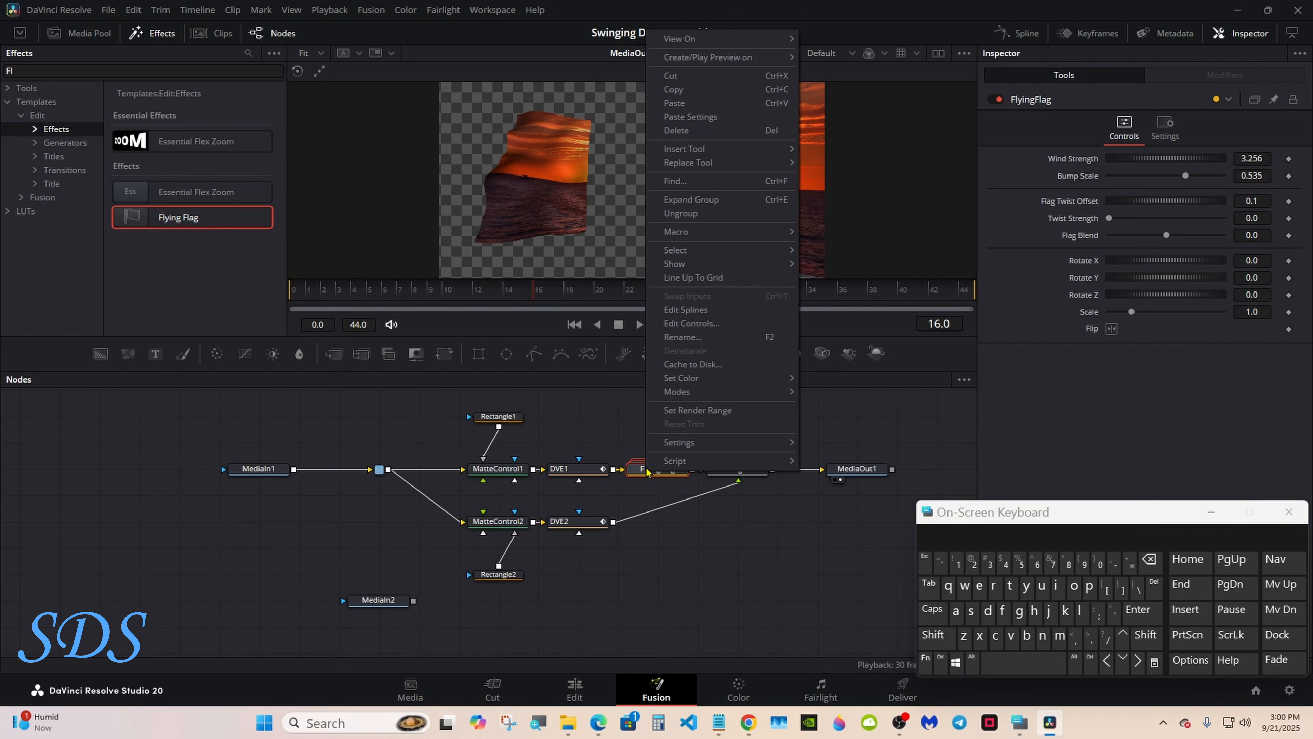
click(674, 89)
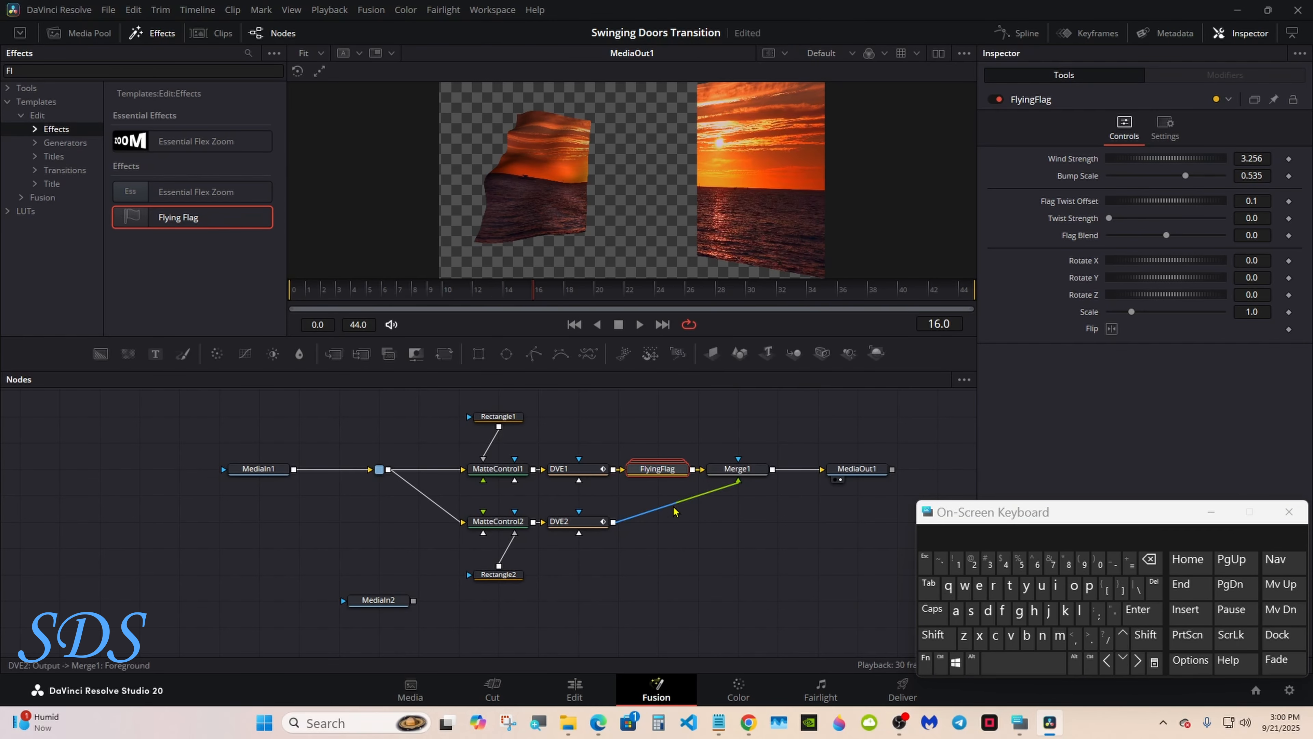
right_click(665, 528)
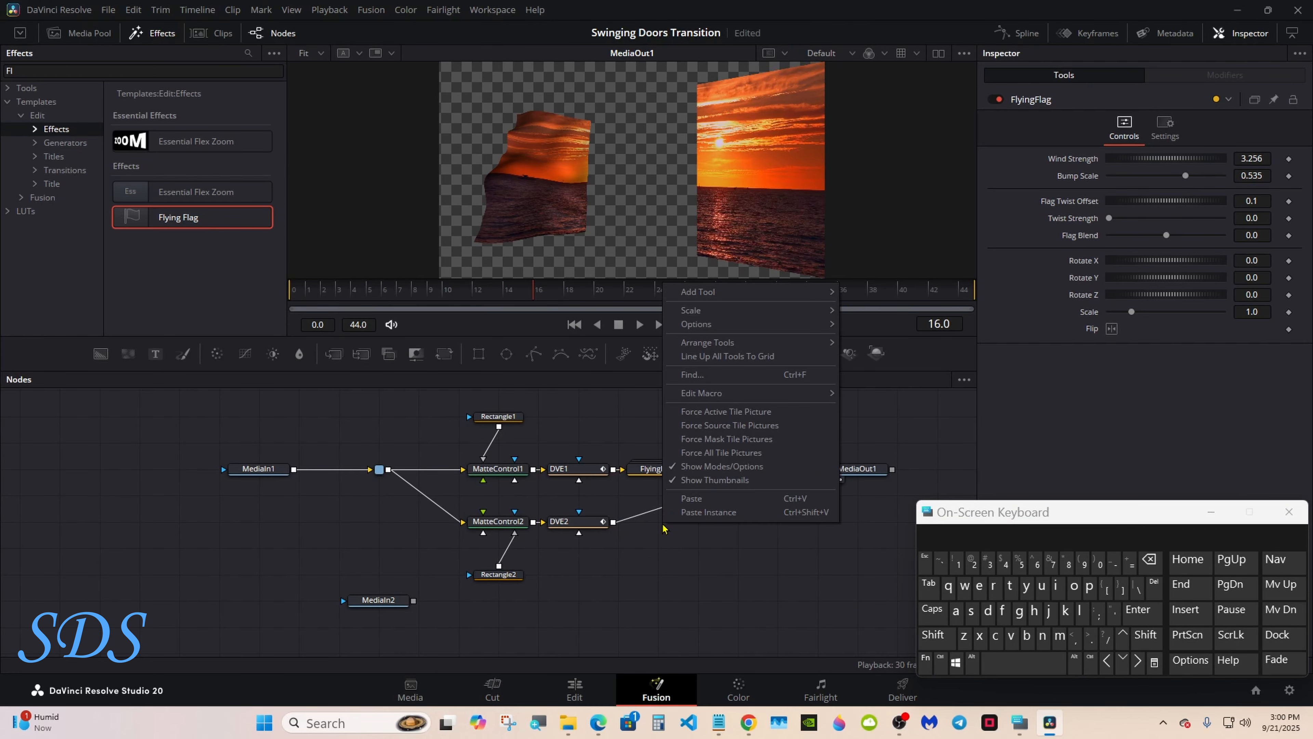
click(698, 512)
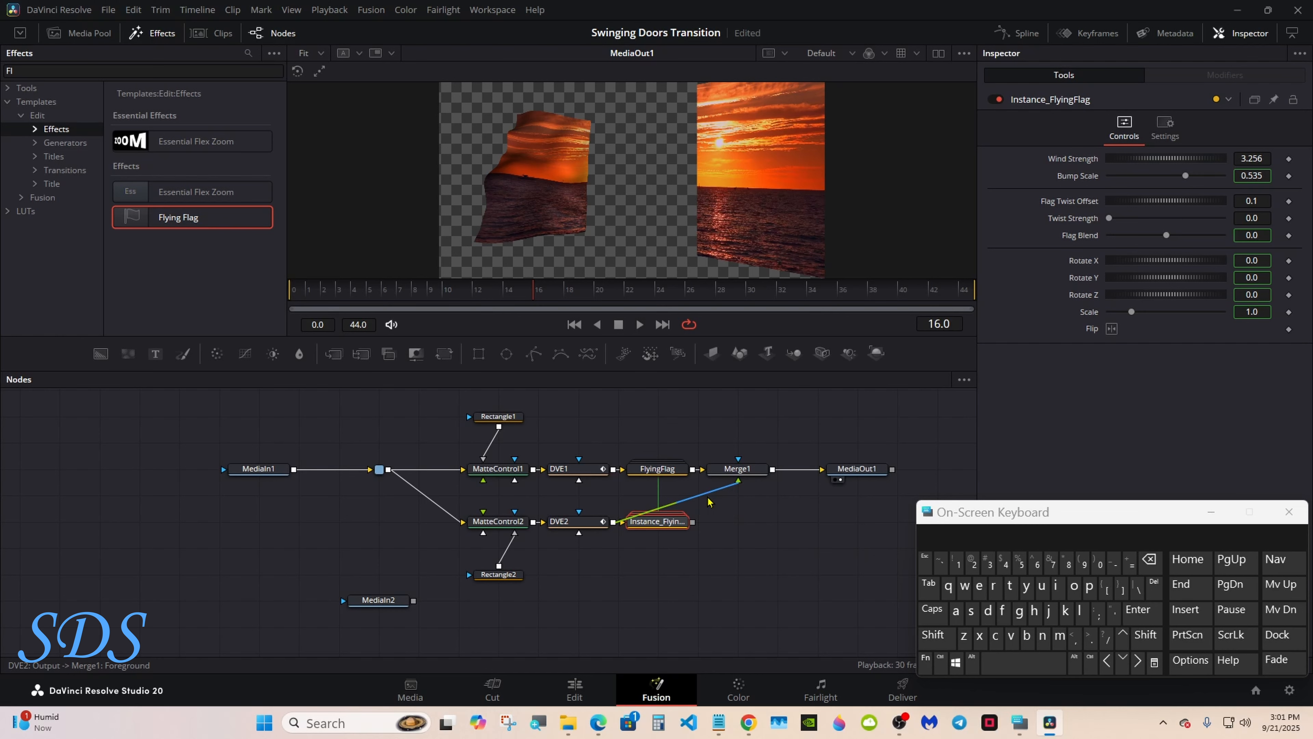
drag(708, 501, 741, 479)
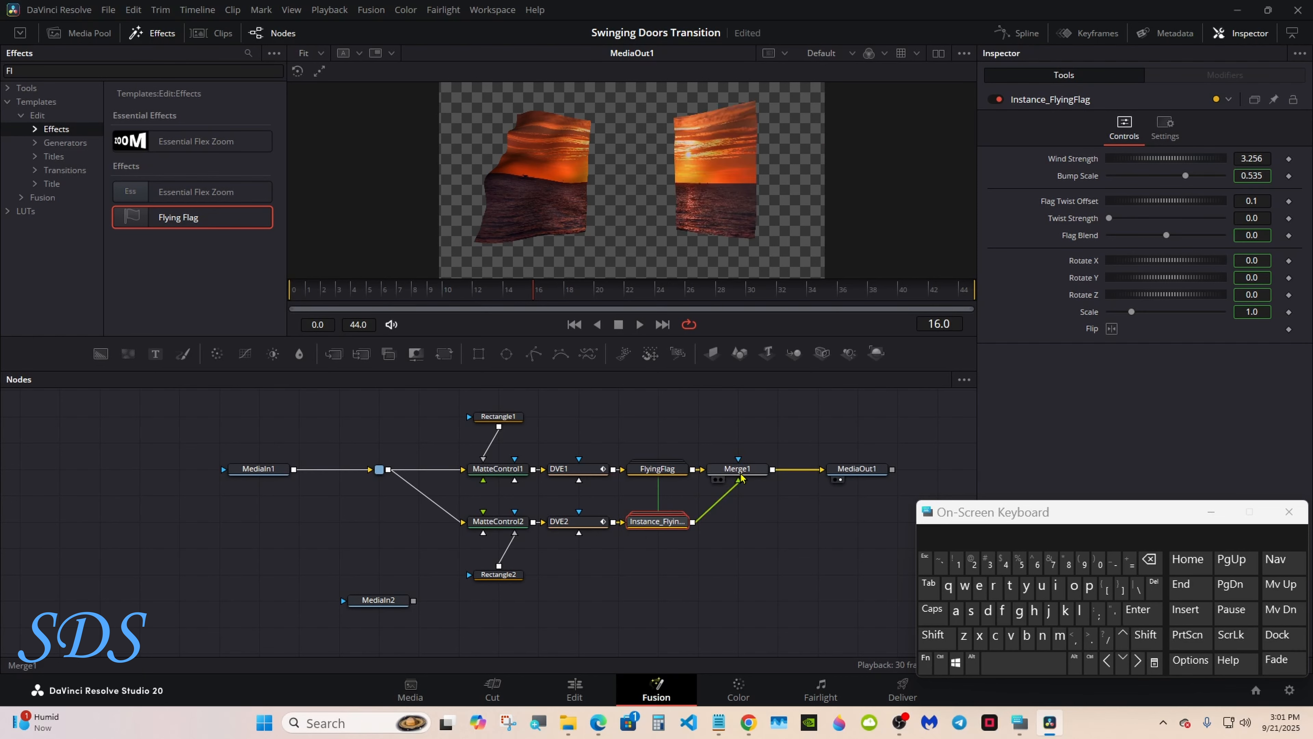
- Set the original FlyingFlag node's Wind Strength to 1.5
click(663, 472)
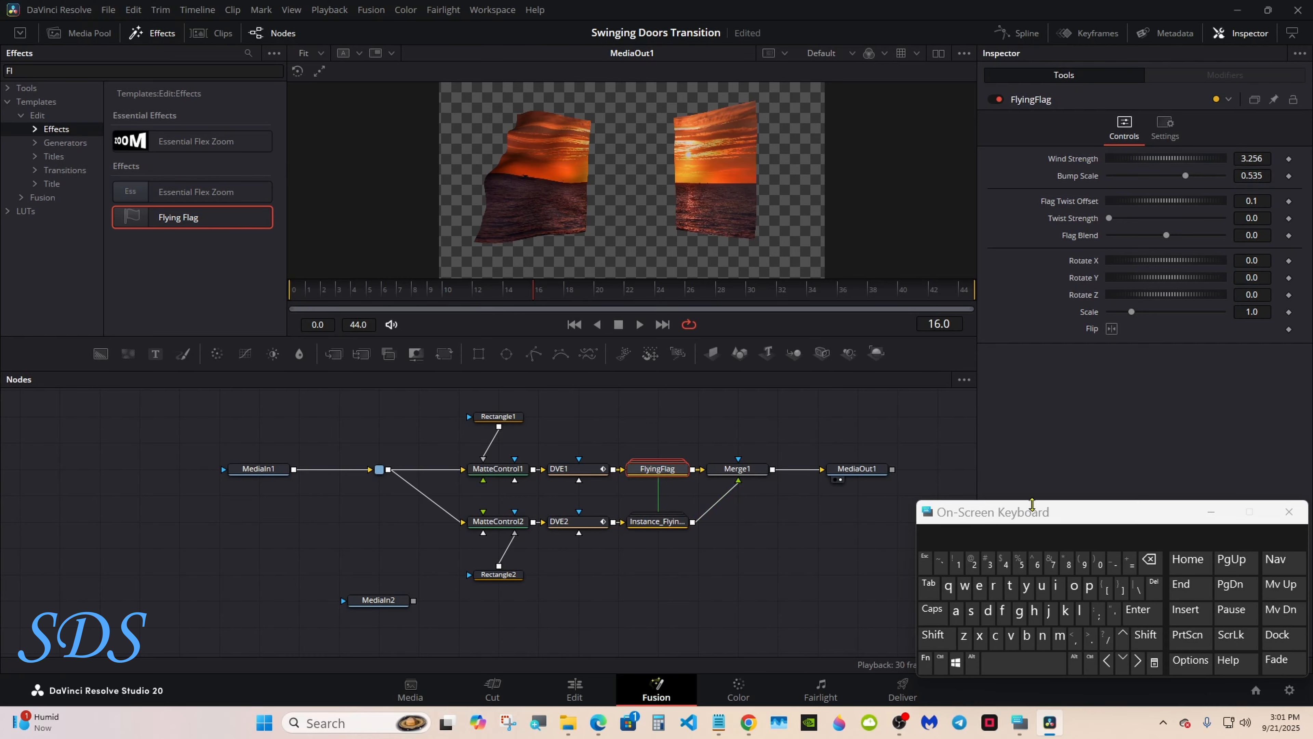
drag(1041, 511, 926, 512)
click(1263, 158)
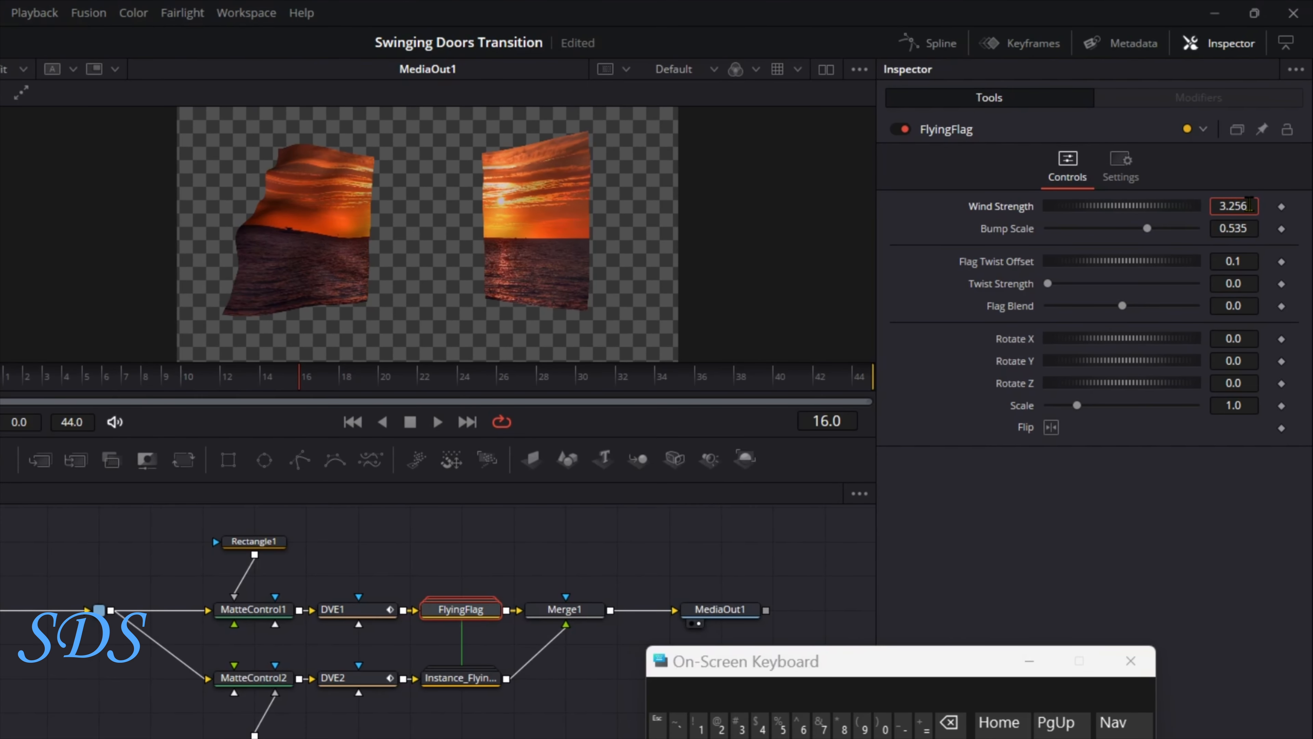
click(948, 722)
click(949, 722)
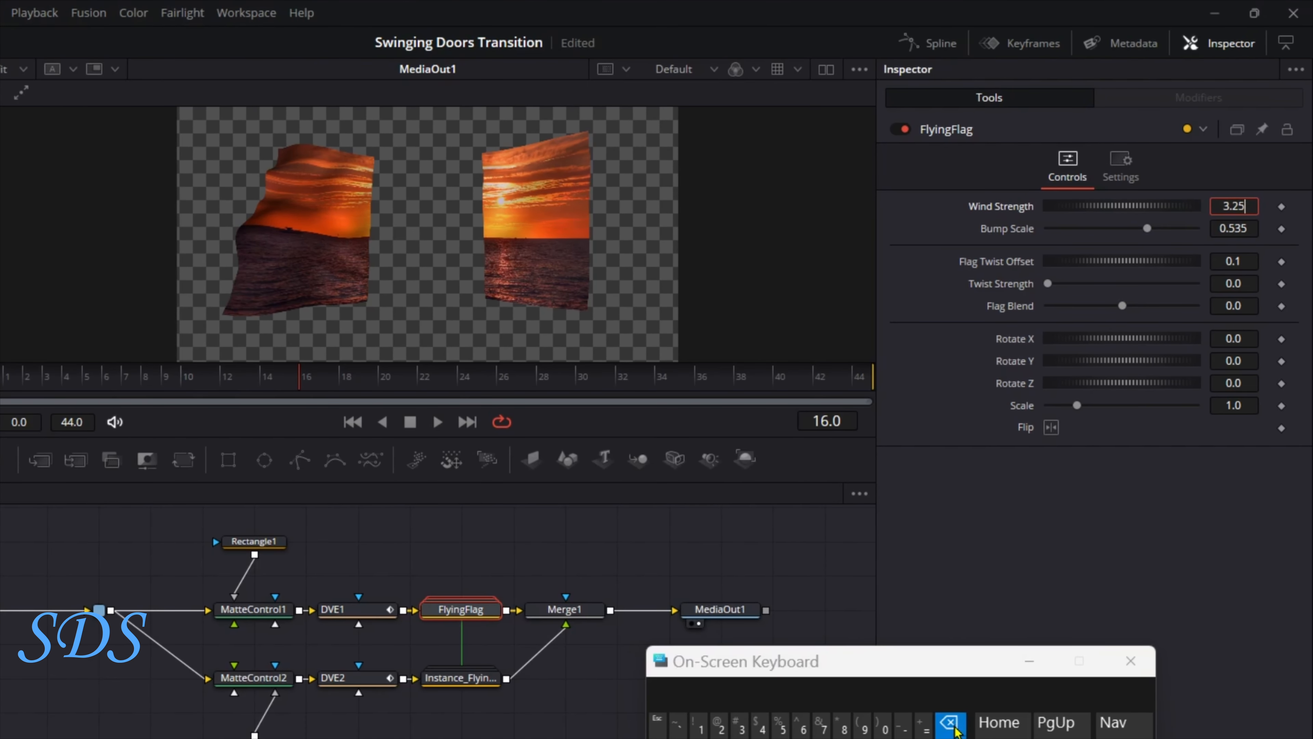
click(949, 722)
click(948, 721)
click(949, 722)
click(699, 725)
text(.5)
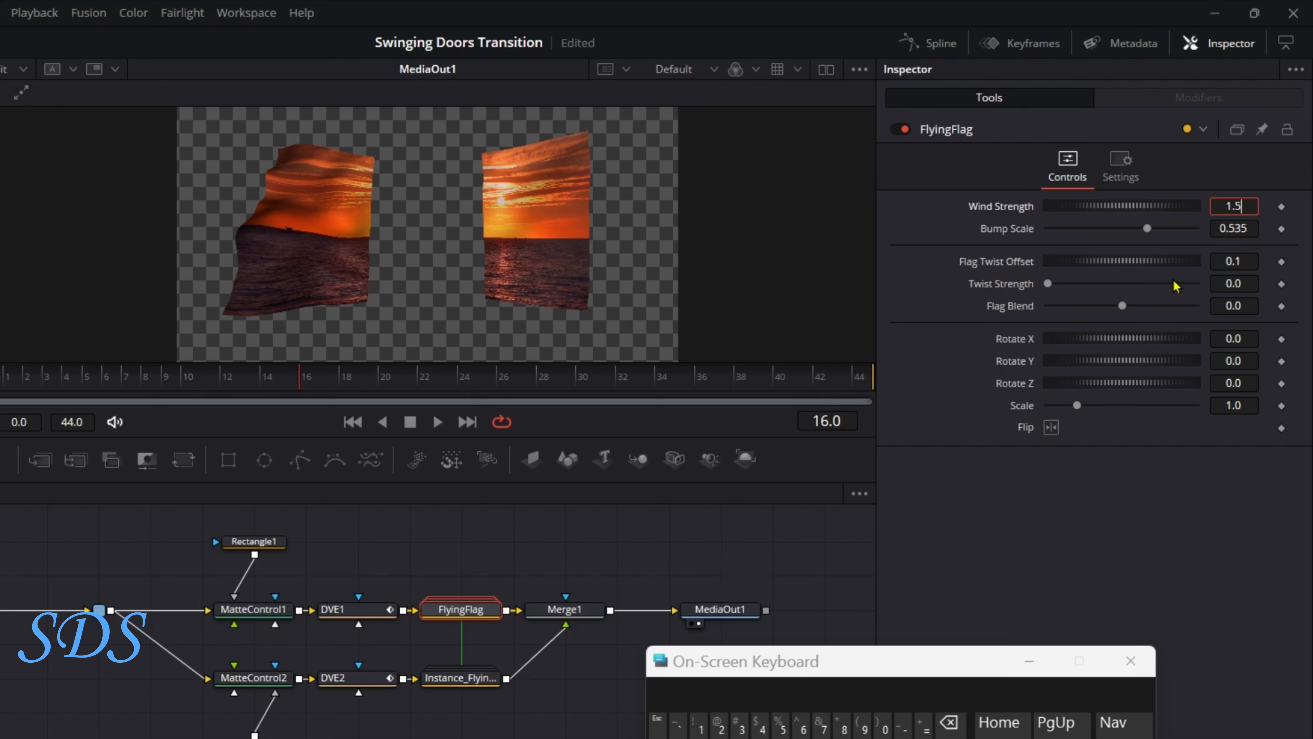
- Set FlyingFlag's Bump Scale to 0.5 and its Flag Twist Offset to 0.0
click(1248, 222)
click(1248, 222)
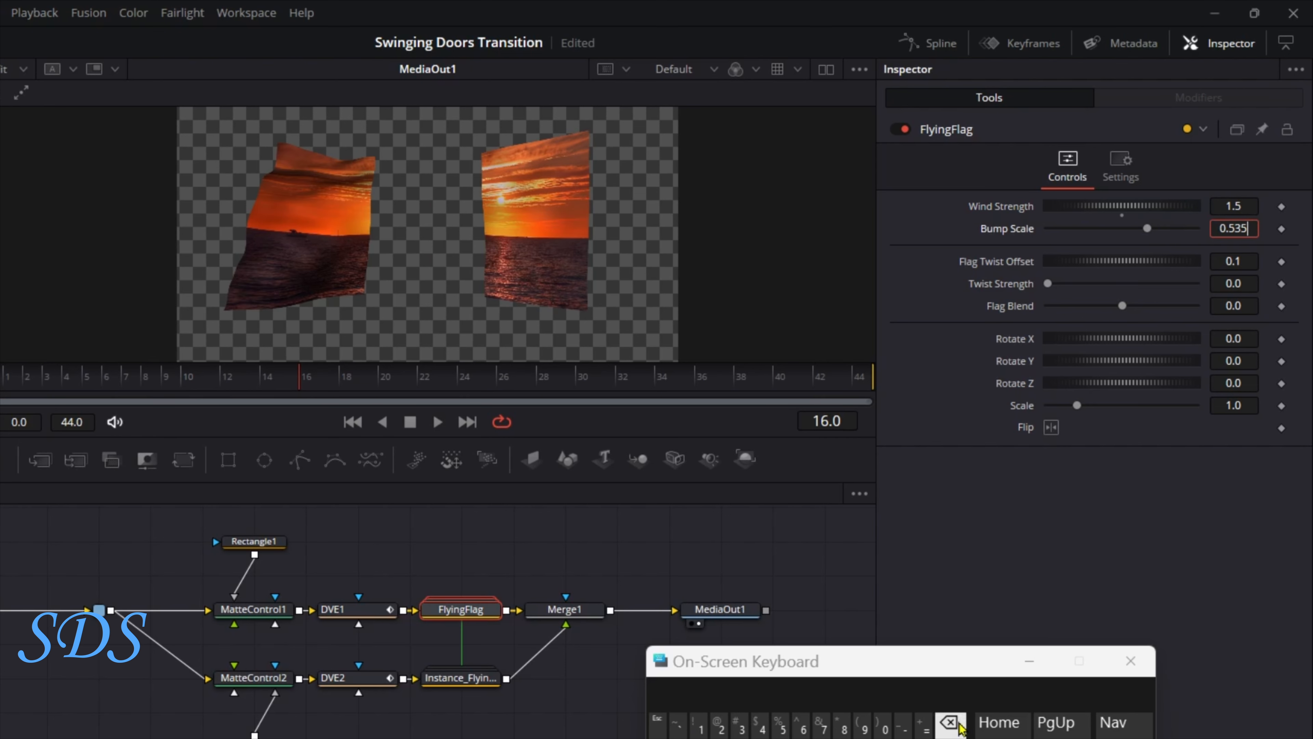
click(949, 722)
click(949, 722)
key(Tab)
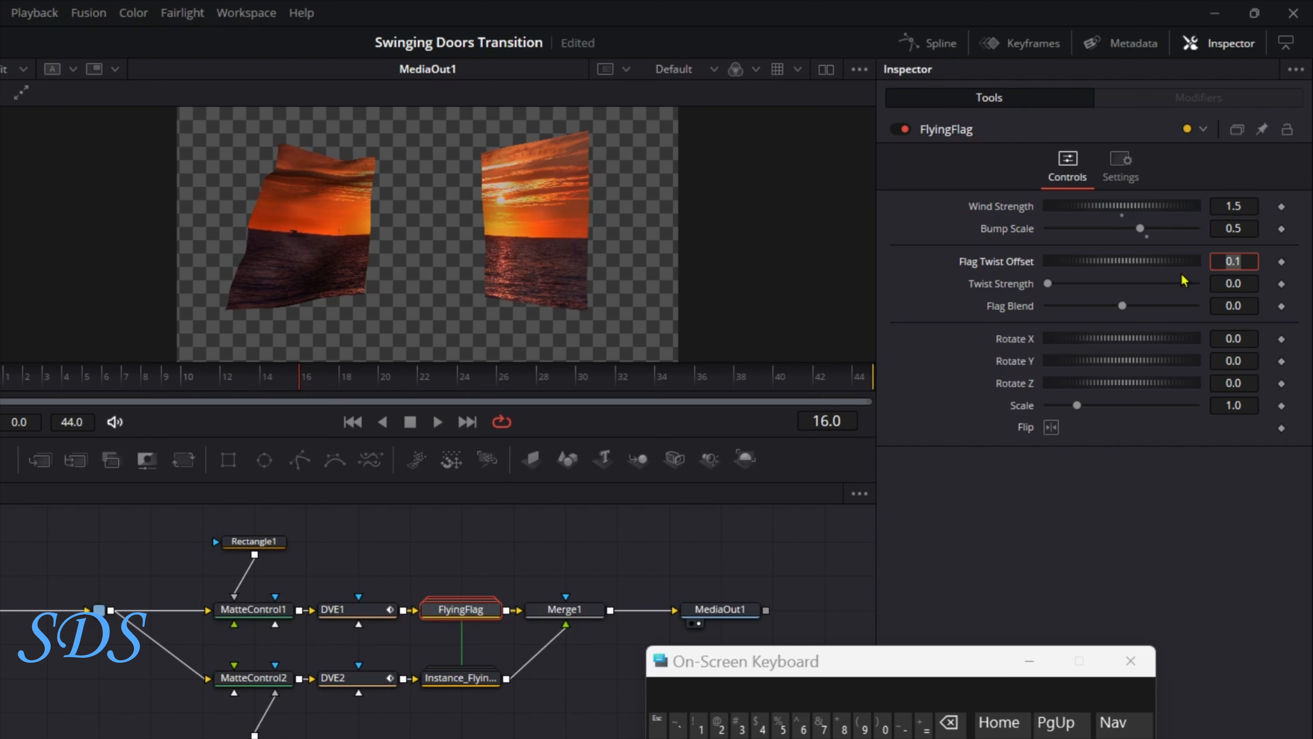
click(886, 724)
click(881, 733)
key(Tab)
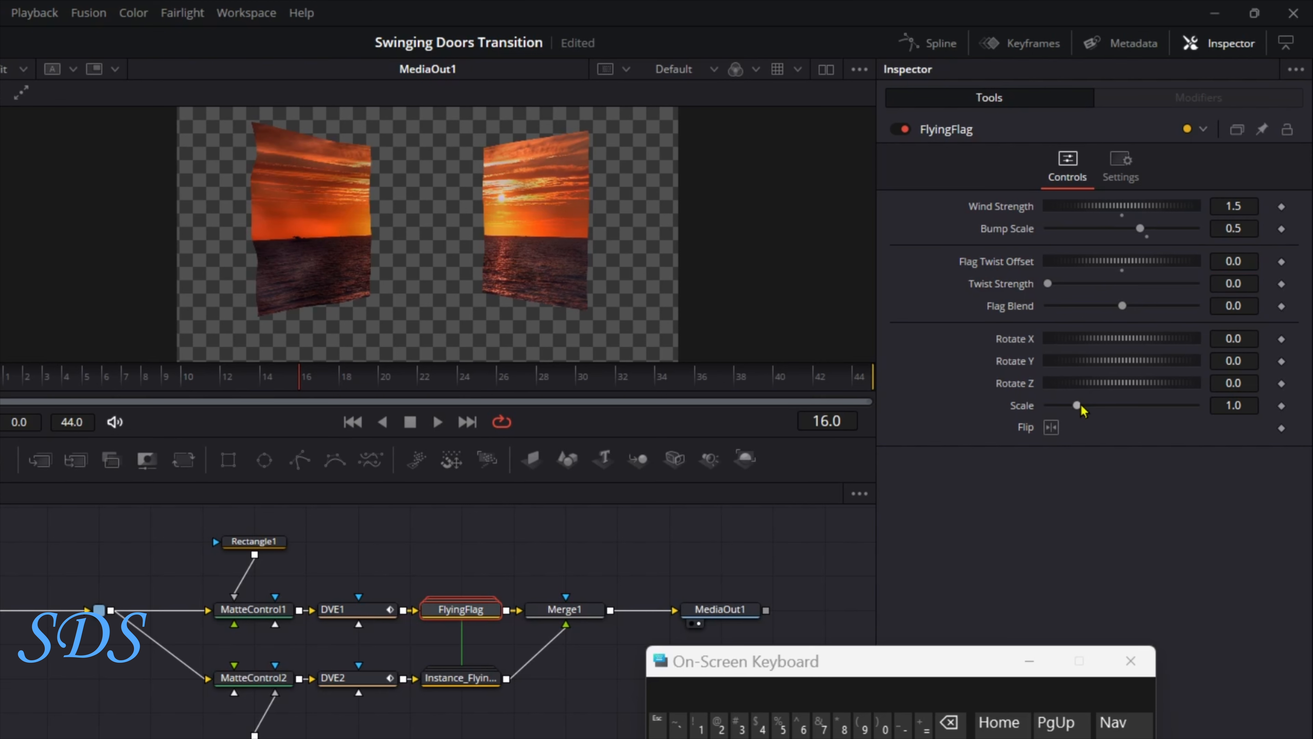
- Set FlyingFlag's Scale to 1.57 and scrub back to frame 2 to check the gap between the doors
drag(1082, 409, 1099, 409)
click(1245, 405)
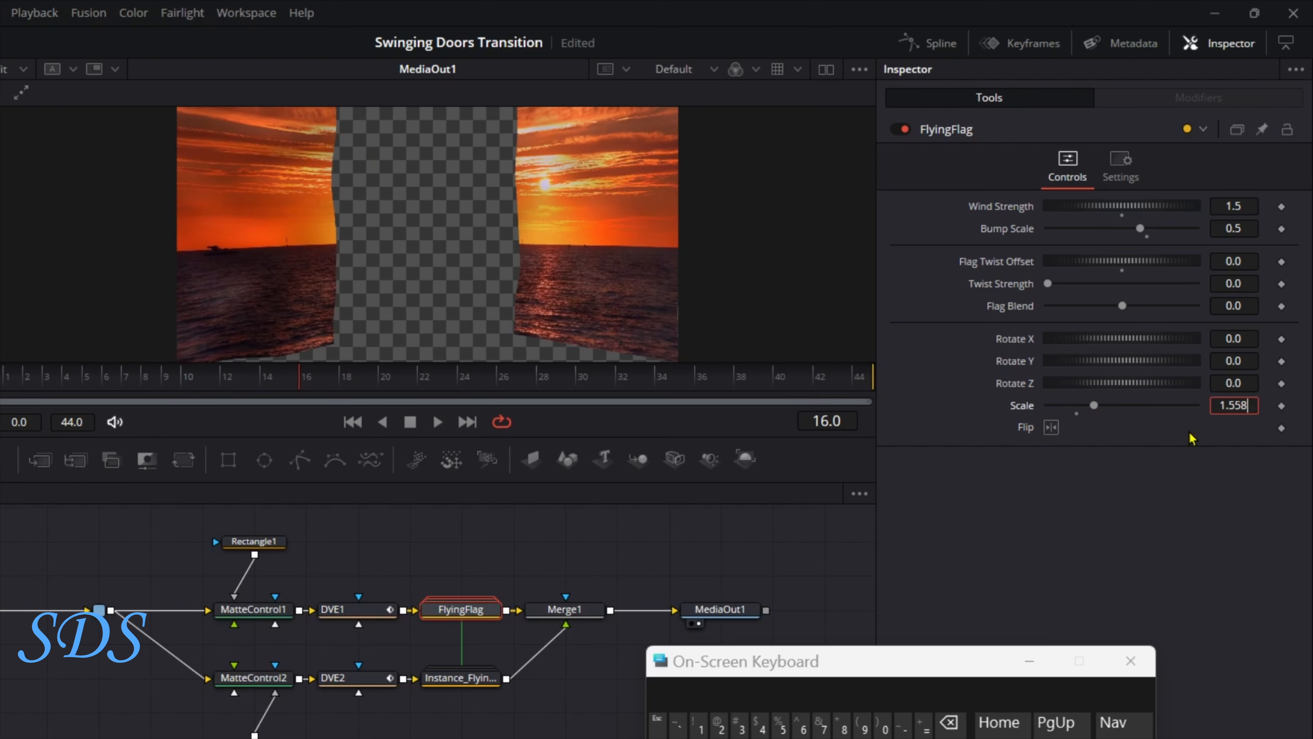
click(949, 724)
click(949, 723)
click(826, 724)
key(Tab)
drag(352, 389, 20, 386)
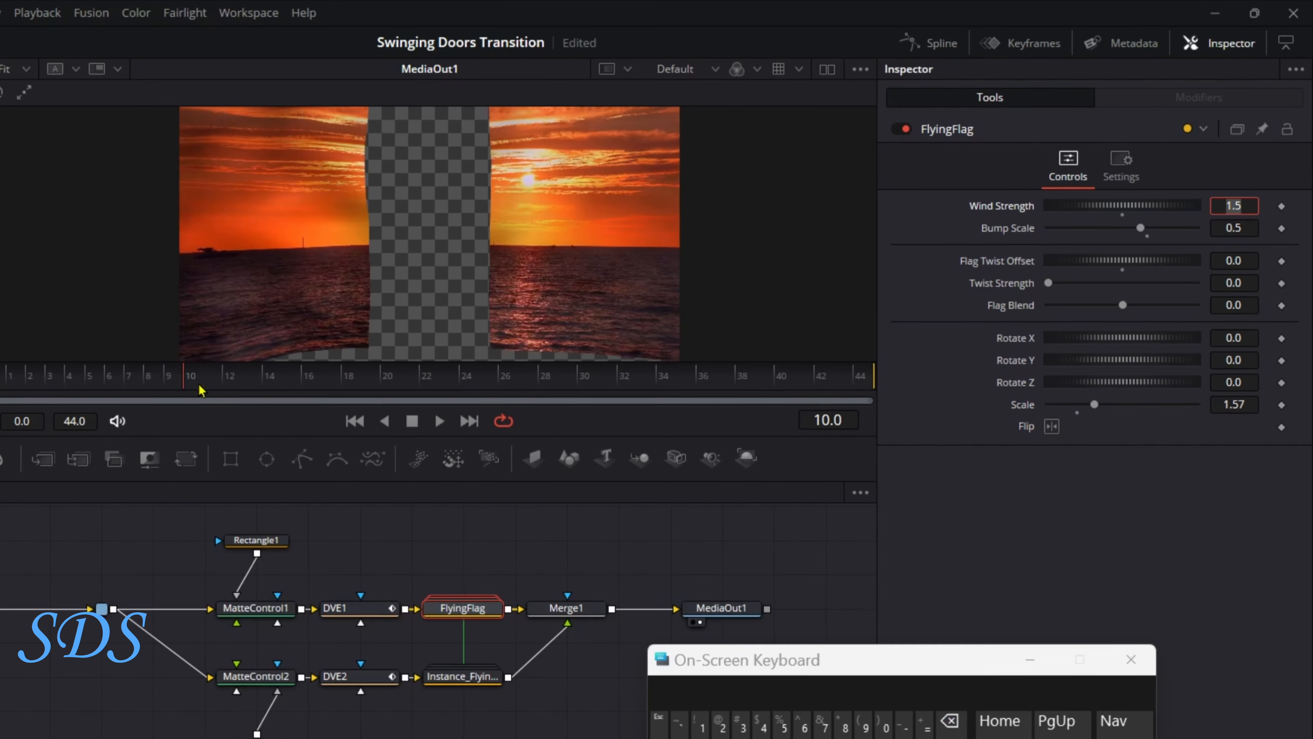
drag(278, 309, 323, 295)
drag(848, 514, 805, 512)
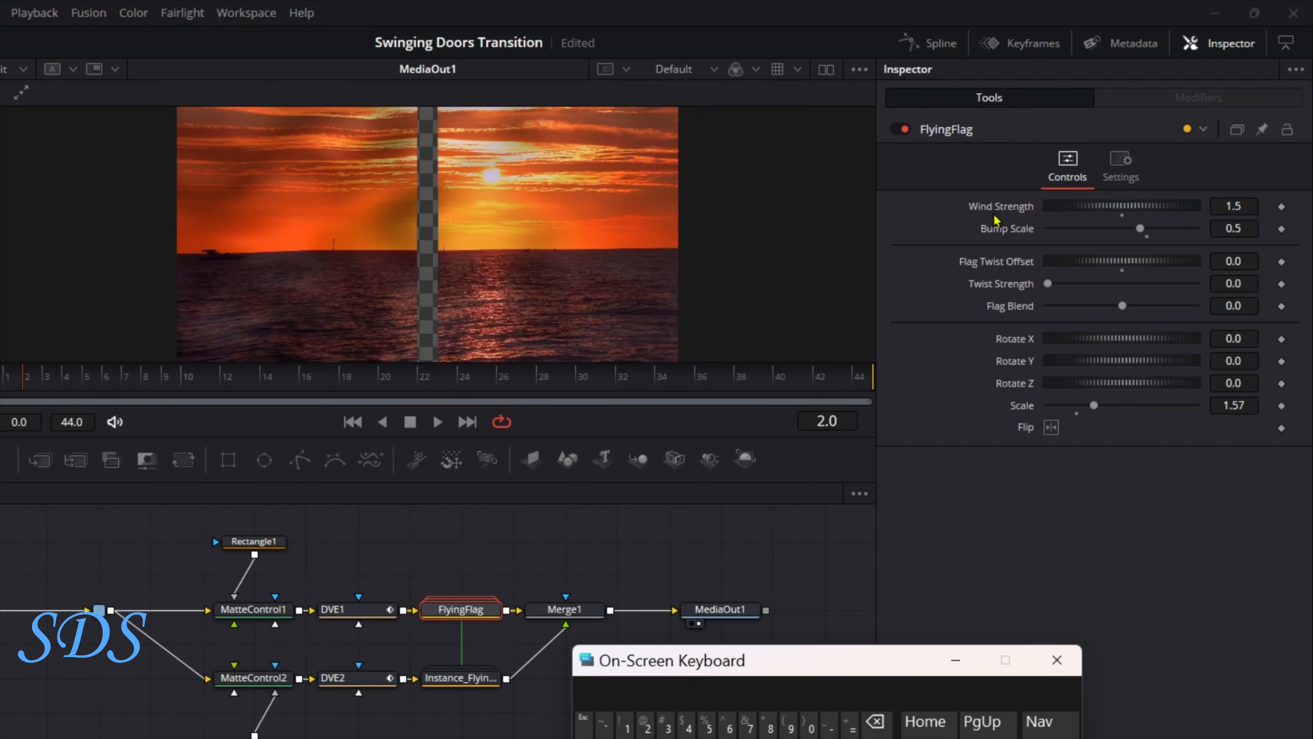
- Edit FlyingFlag's Wind Strength control, assigning it to the User page with a default of 1.5
right_click(993, 217)
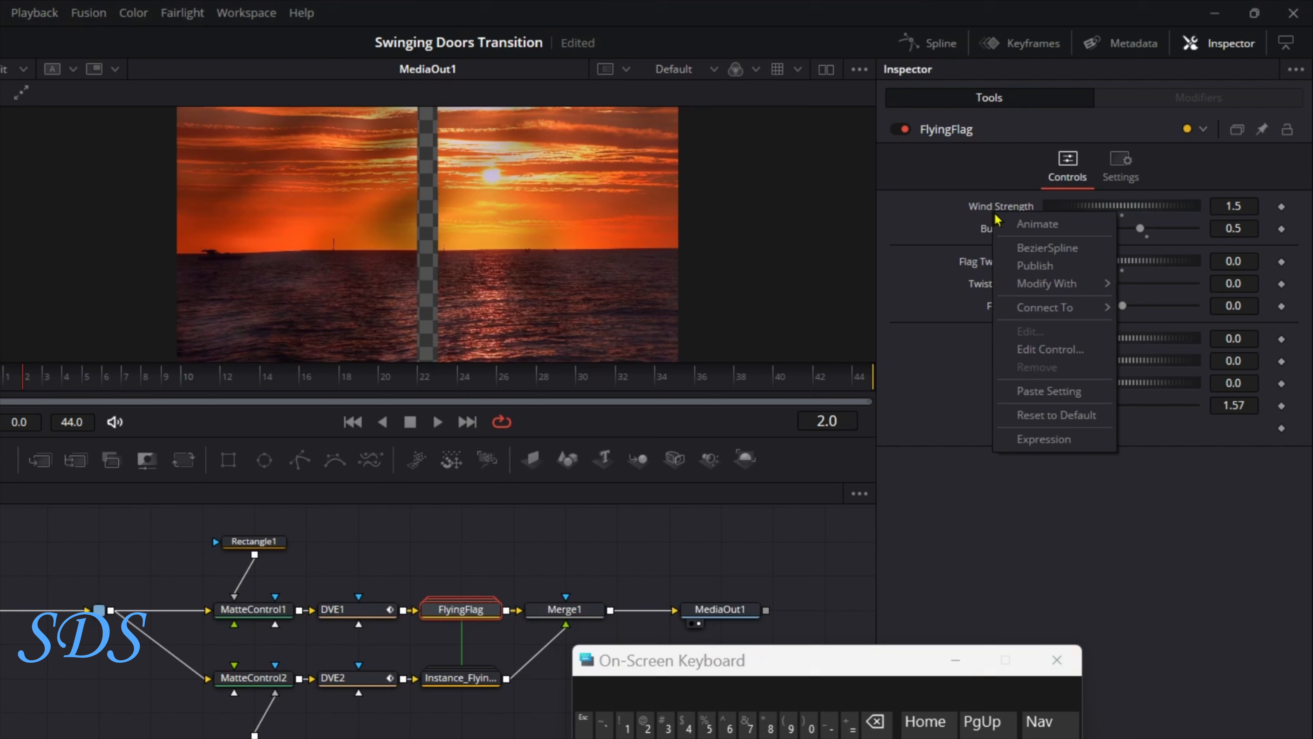
click(1031, 356)
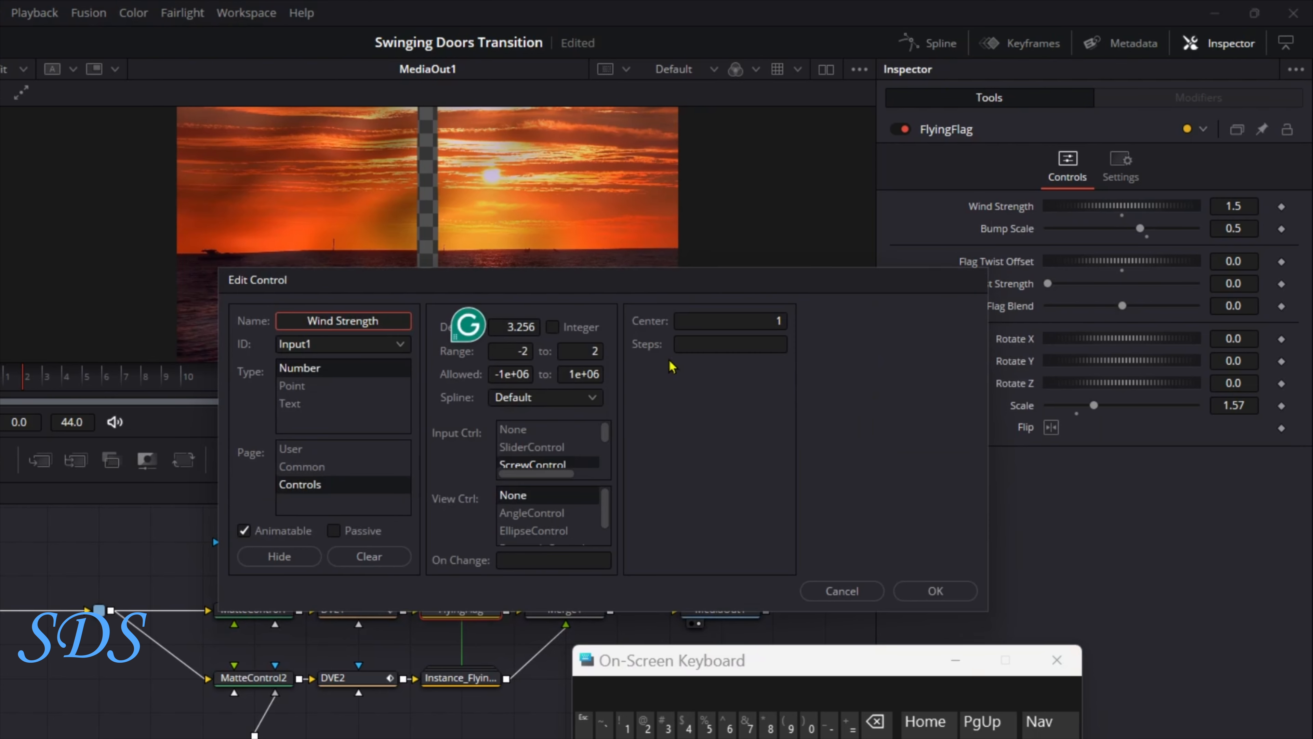
click(329, 450)
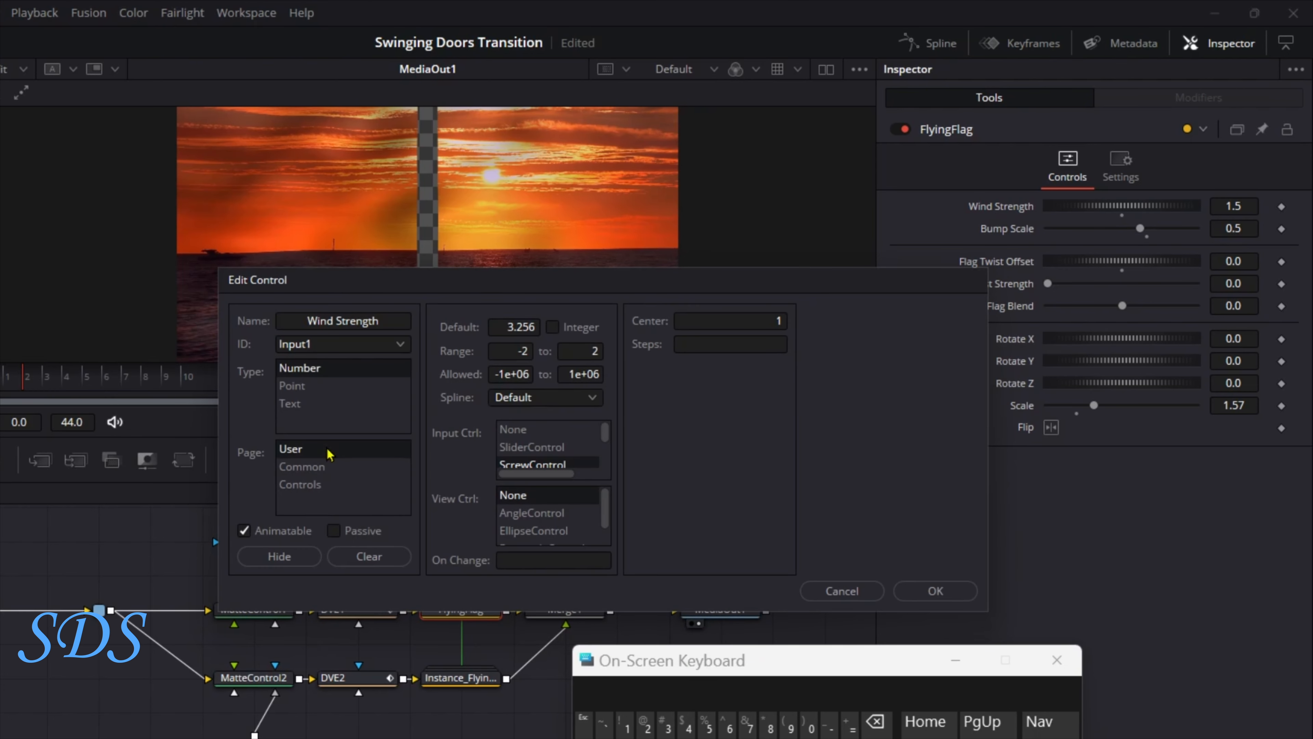
click(534, 325)
click(878, 722)
click(877, 721)
click(878, 722)
click(877, 722)
click(878, 721)
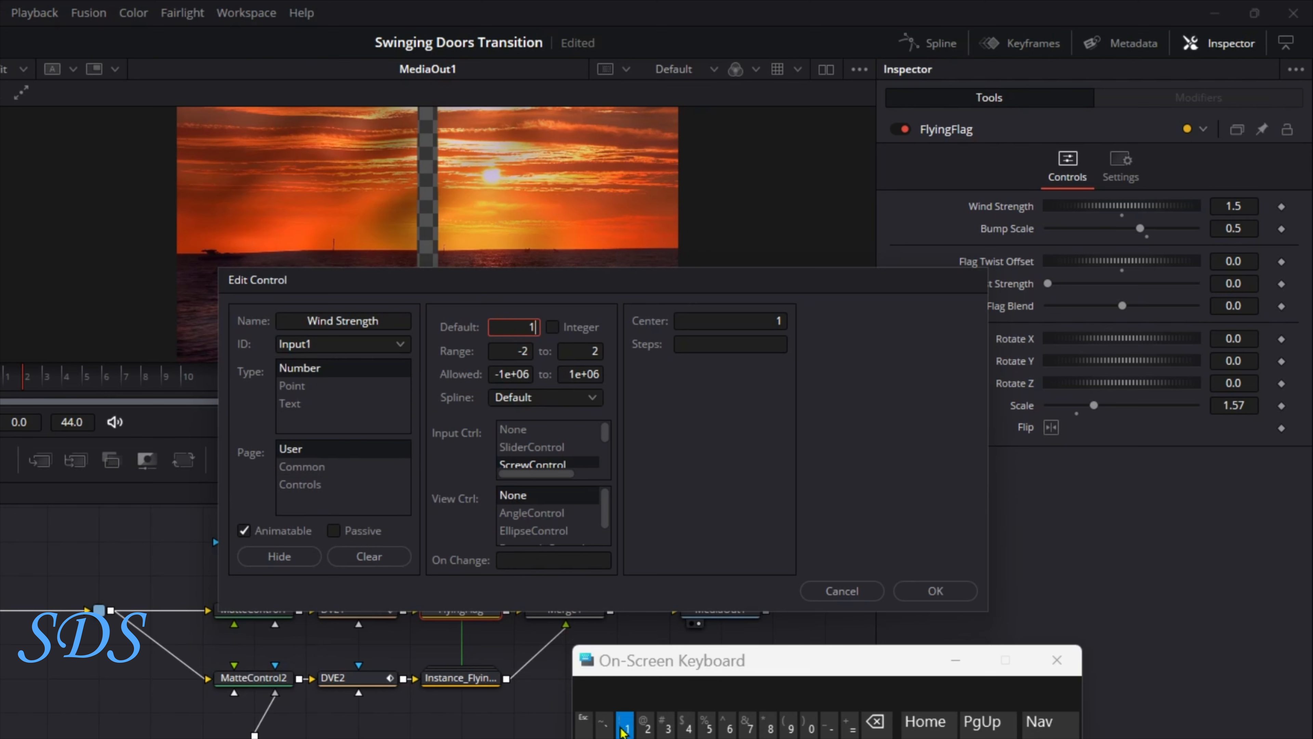
click(626, 725)
text(.)
click(709, 724)
- Give the Wind Strength control a range of 0 to 3 as a SliderControl, apply the edit, and show FlyingFlag's User page
click(529, 350)
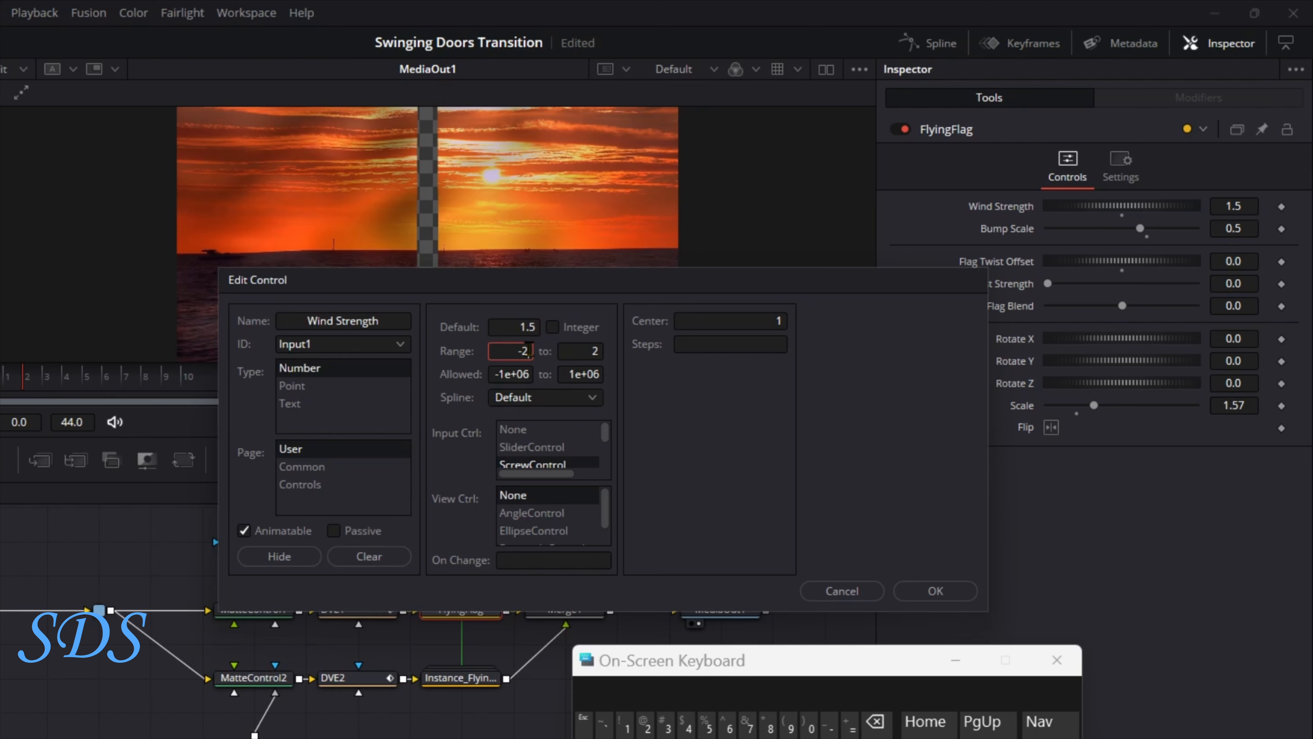
click(876, 722)
click(875, 722)
click(809, 724)
click(597, 352)
click(876, 722)
click(665, 724)
click(531, 447)
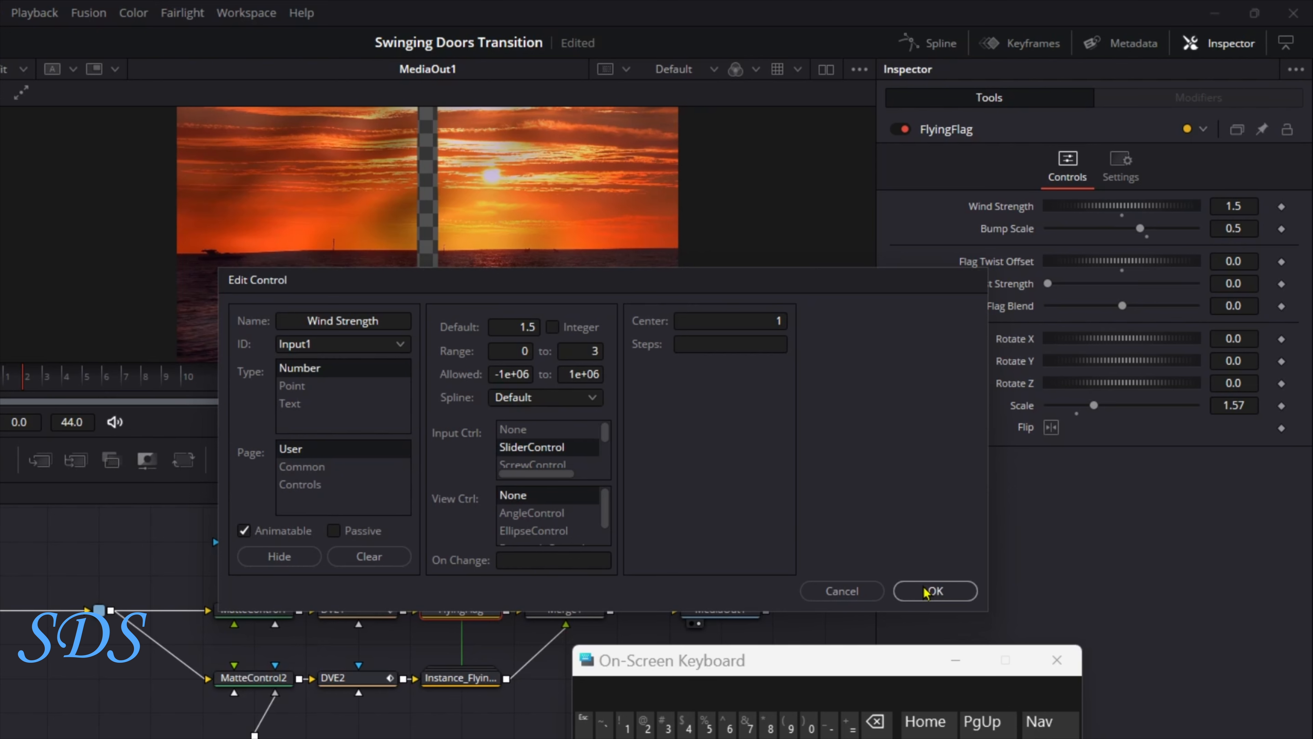
click(926, 591)
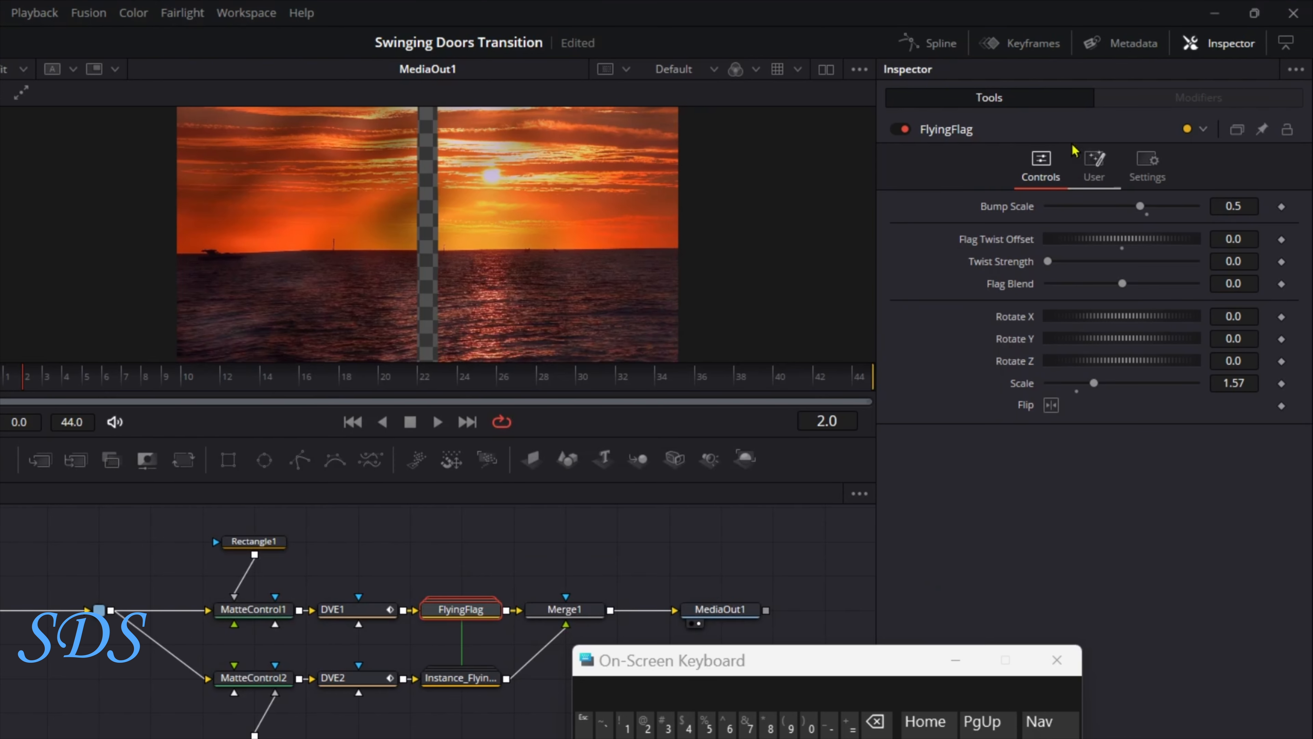
click(1094, 168)
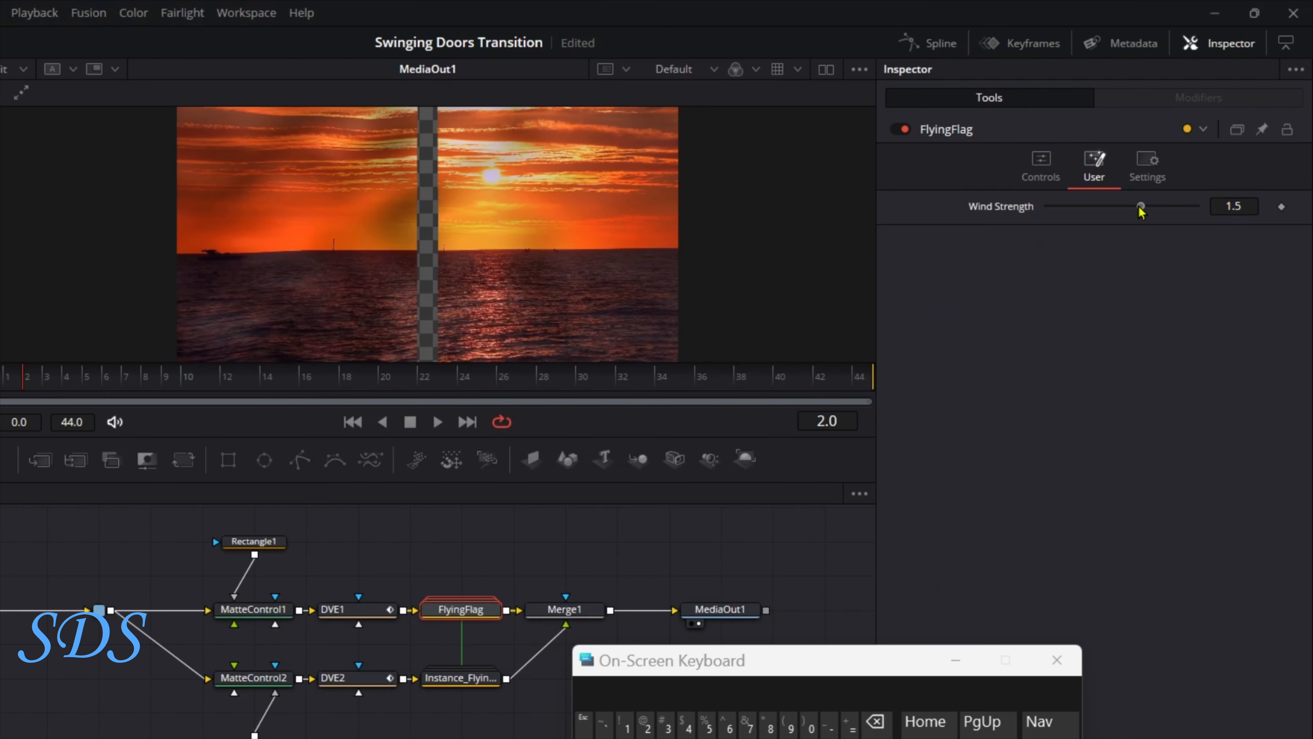